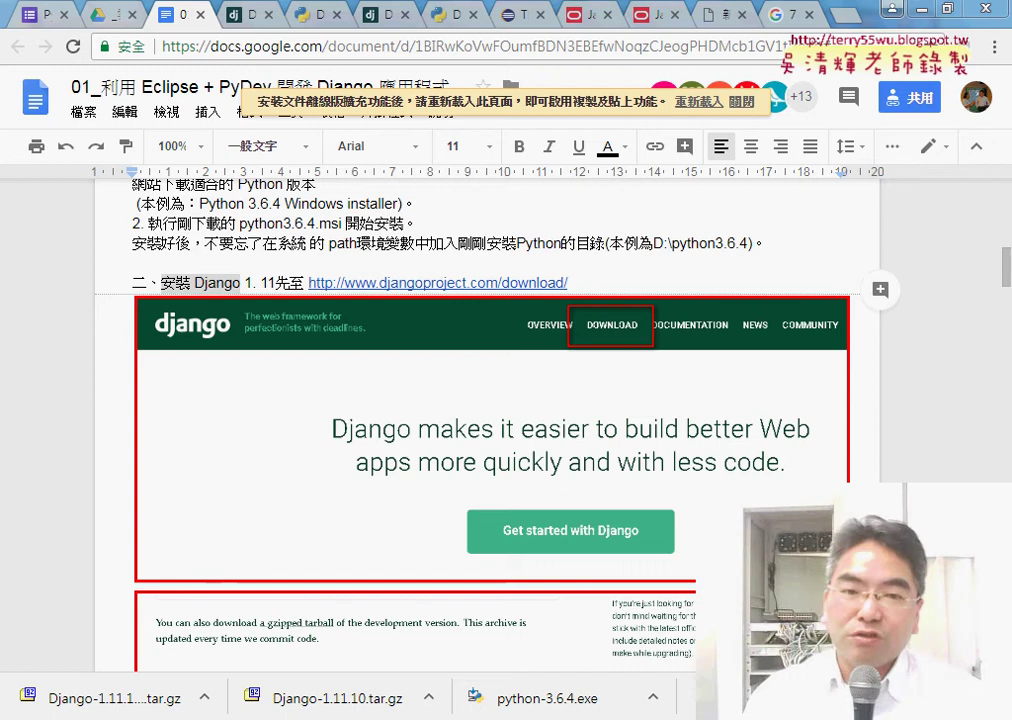
Step: Switch from the Google Doc to the command prompt showing the finished Django and pytz install output
key(alt+Tab)
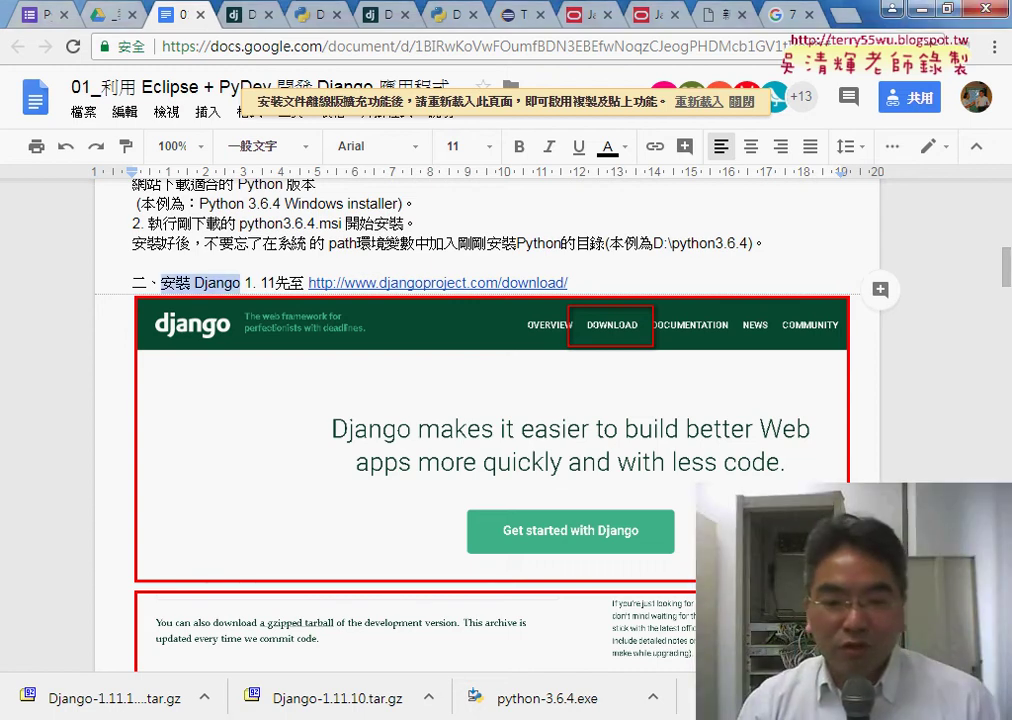
key(alt+Tab)
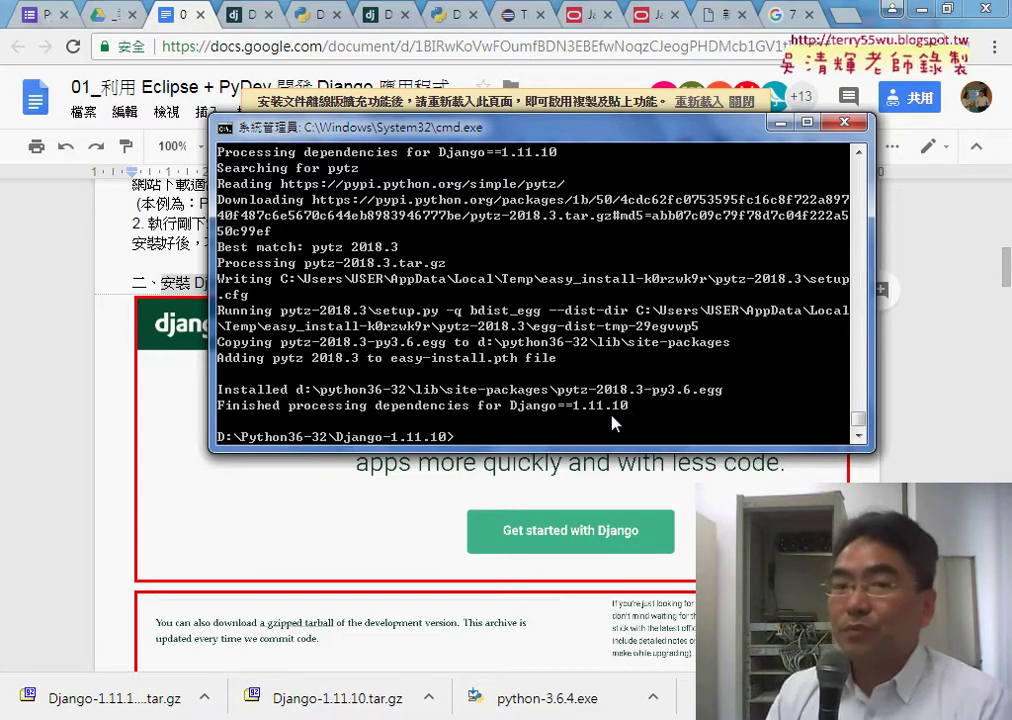
click(845, 125)
scroll(880, 483, down, 3)
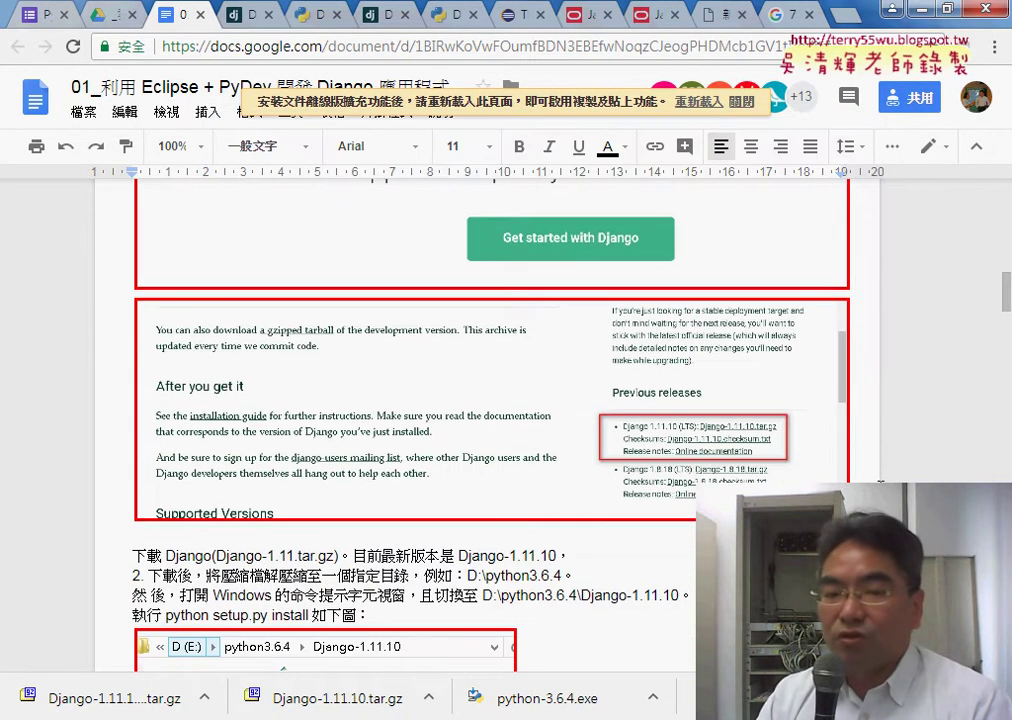
scroll(880, 483, down, 1)
scroll(880, 483, down, 5)
scroll(880, 483, down, 2)
scroll(880, 483, down, 2)
scroll(880, 483, down, 2)
scroll(538, 397, down, 1)
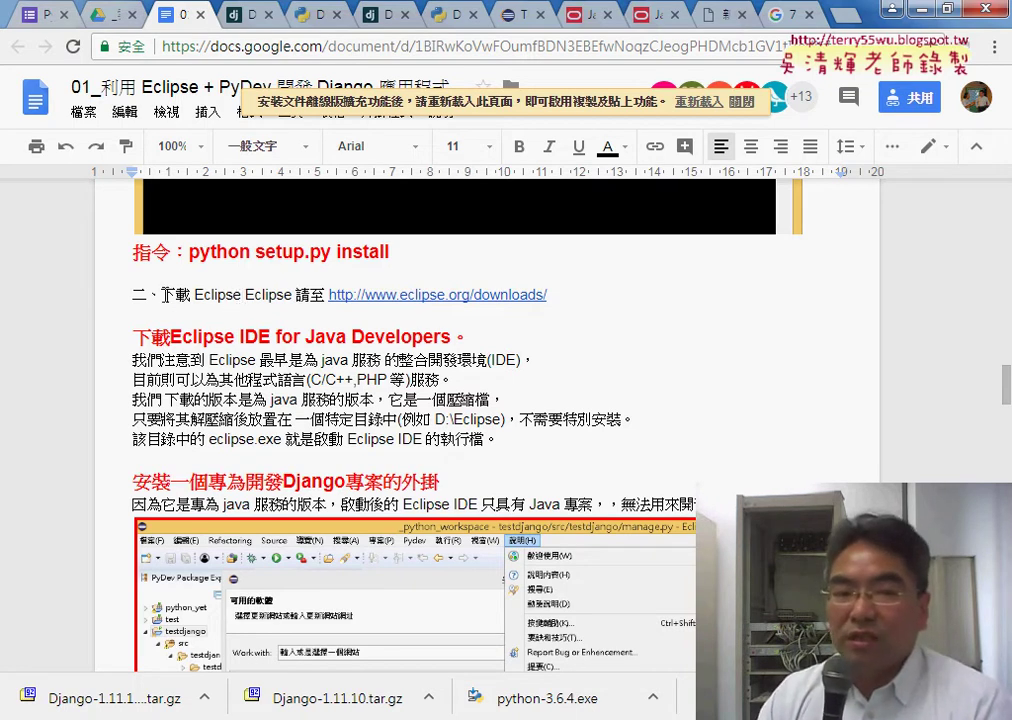
drag(162, 295, 293, 295)
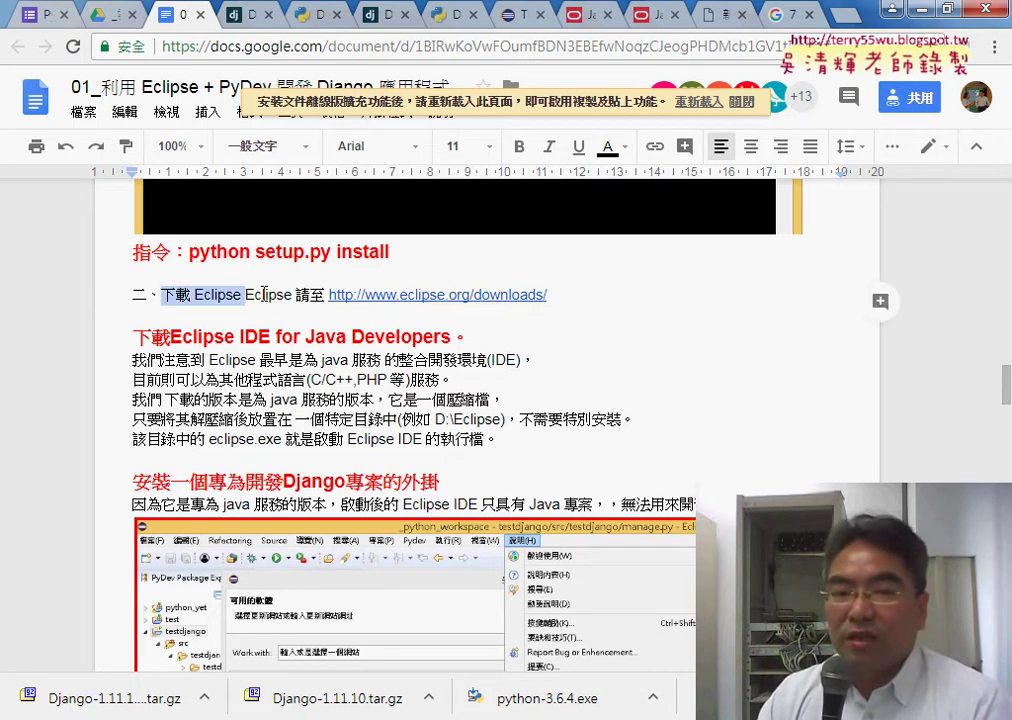
click(461, 296)
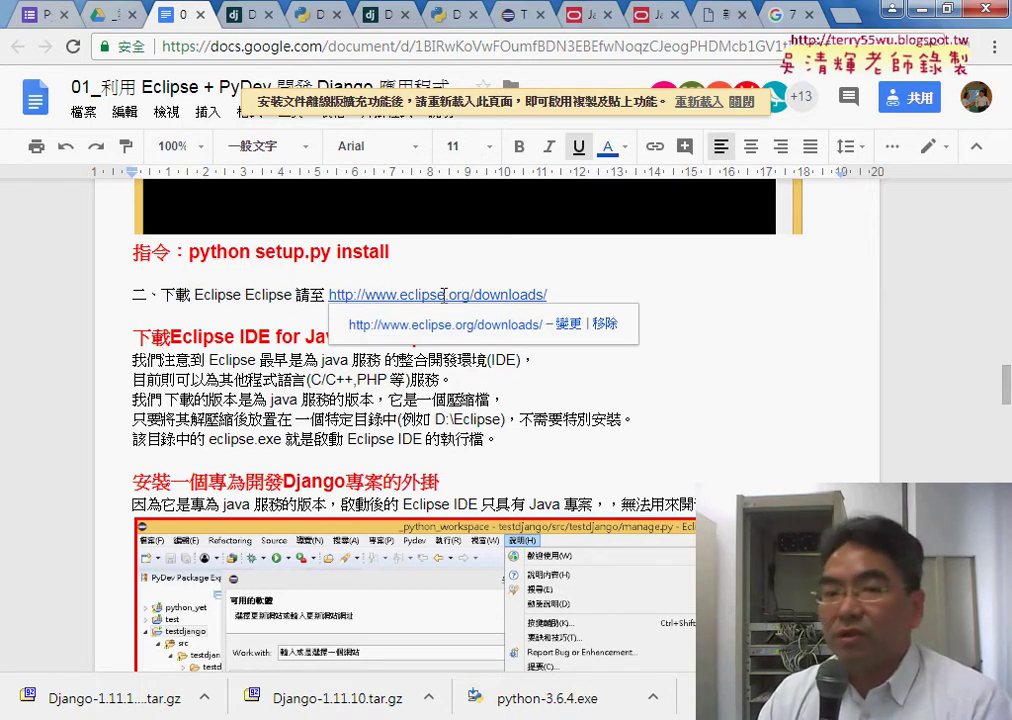
Step: Open eclipse.org/downloads in a new tab and scroll to the Get Eclipse OXYGEN section
click(510, 328)
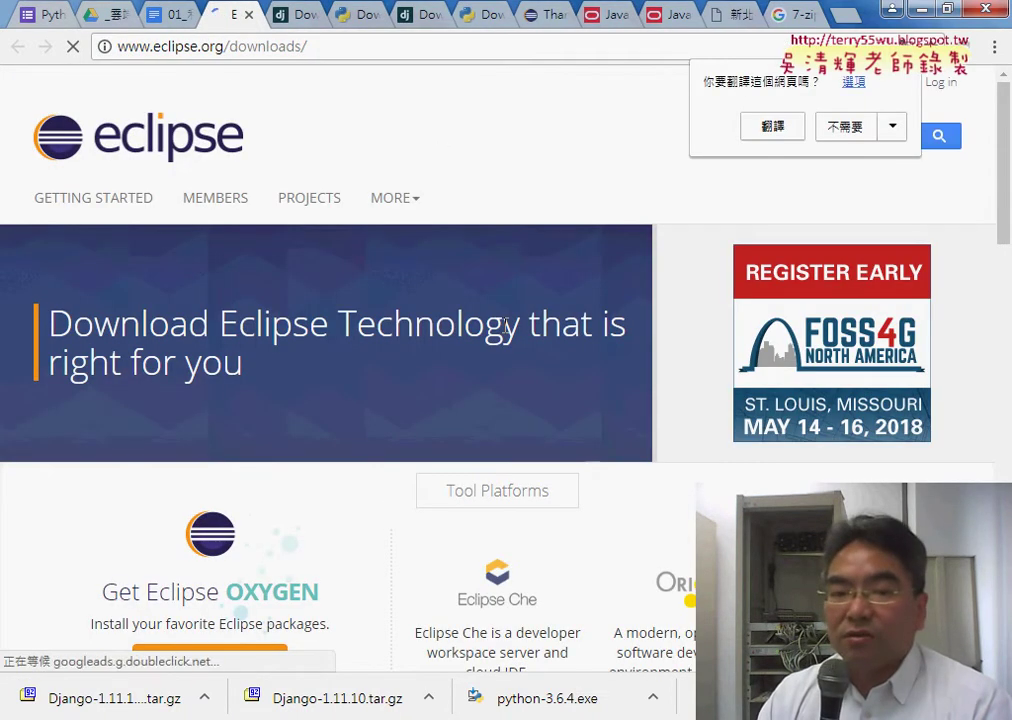
scroll(504, 323, down, 2)
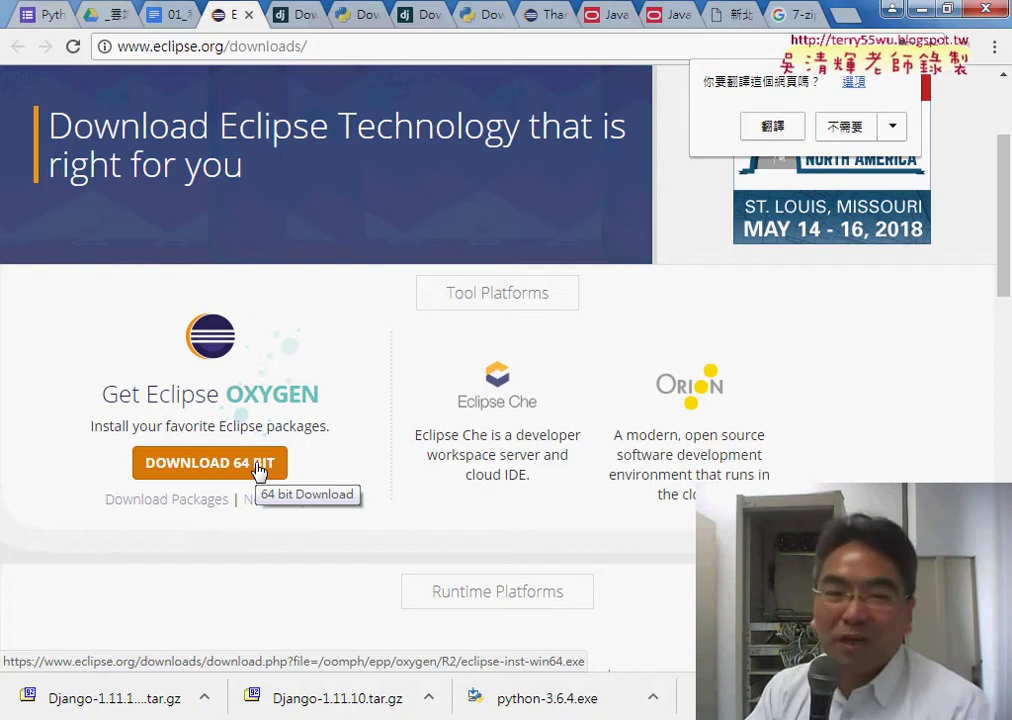
click(258, 466)
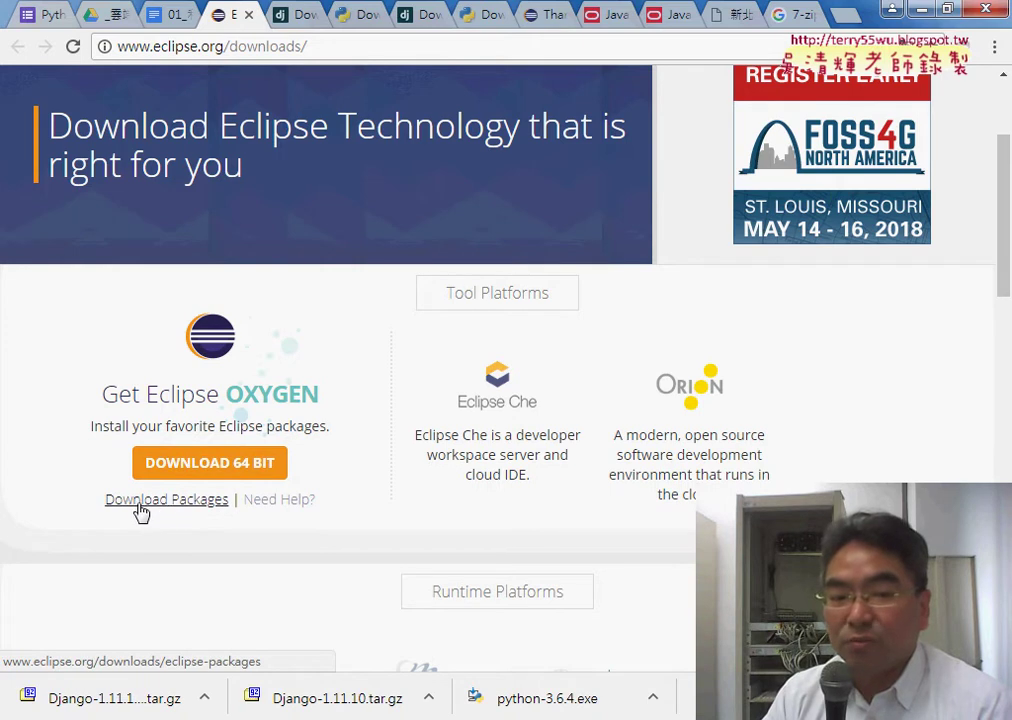
Step: Open Download Packages and browse the list, noting Java EE at 331 MB and Java Developers at 181 MB
click(199, 510)
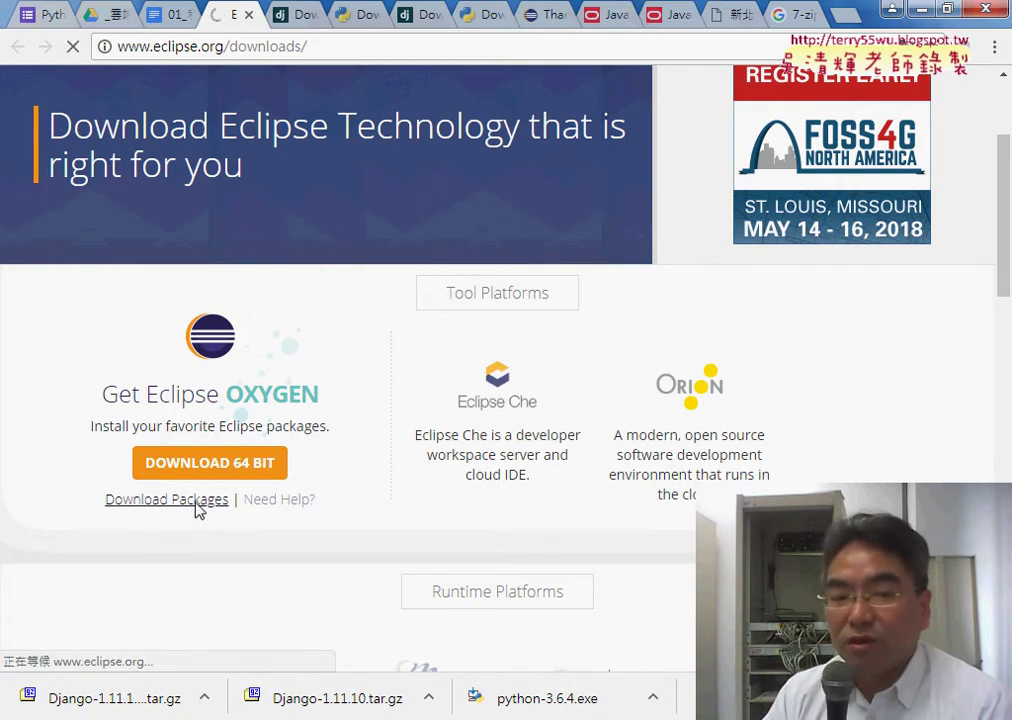
scroll(4, 558, down, 2)
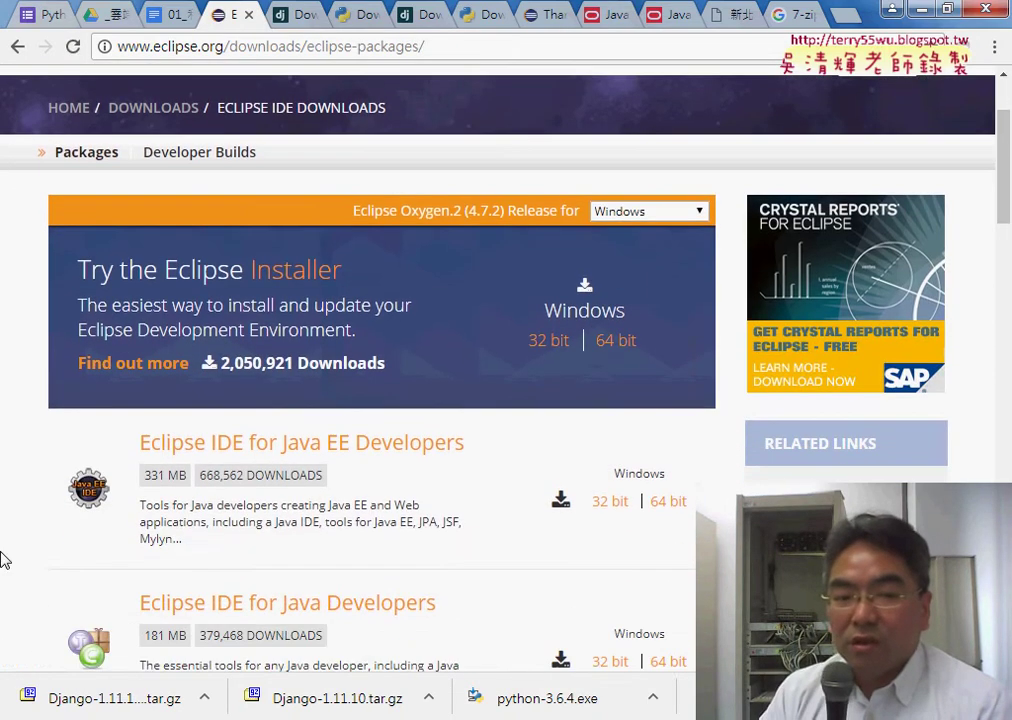
scroll(4, 558, down, 2)
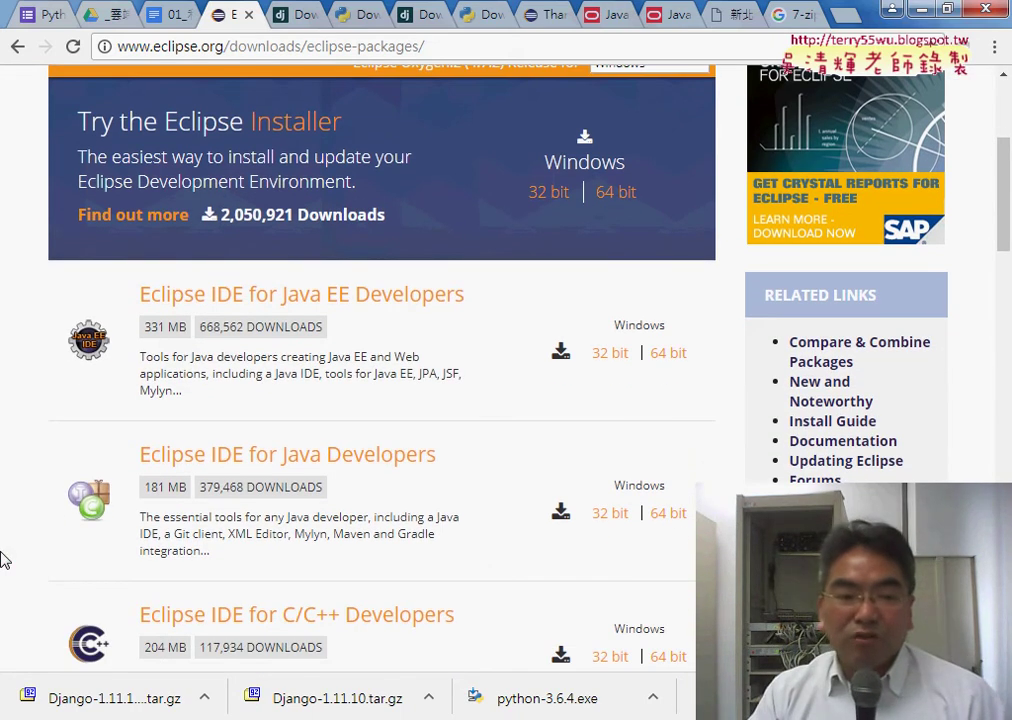
scroll(4, 558, down, 1)
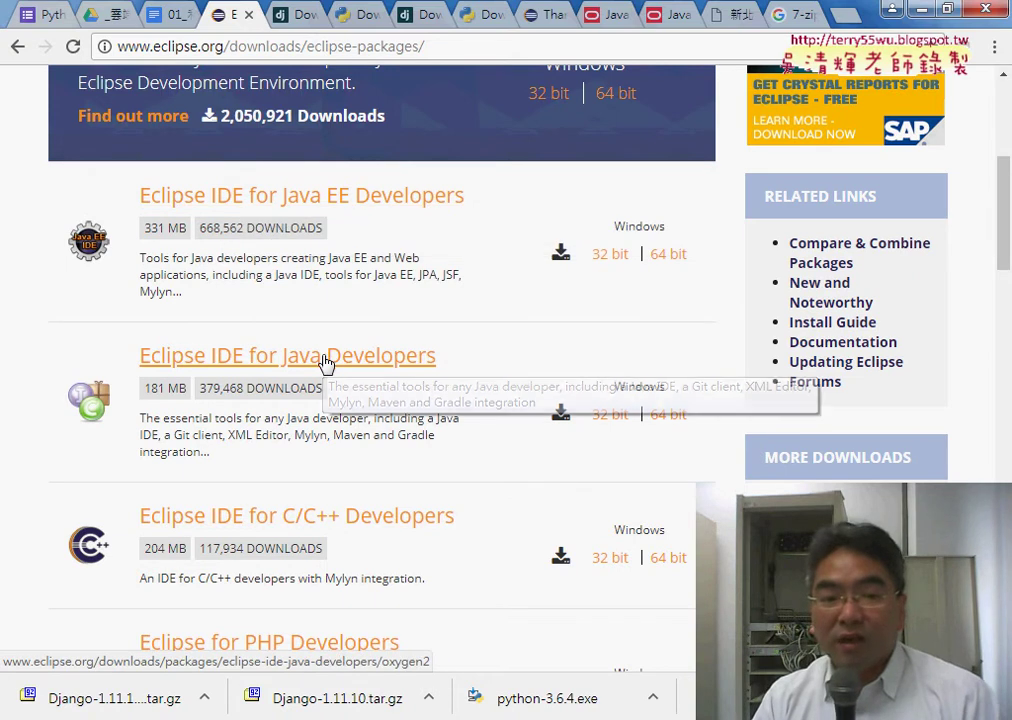
drag(183, 229, 187, 230)
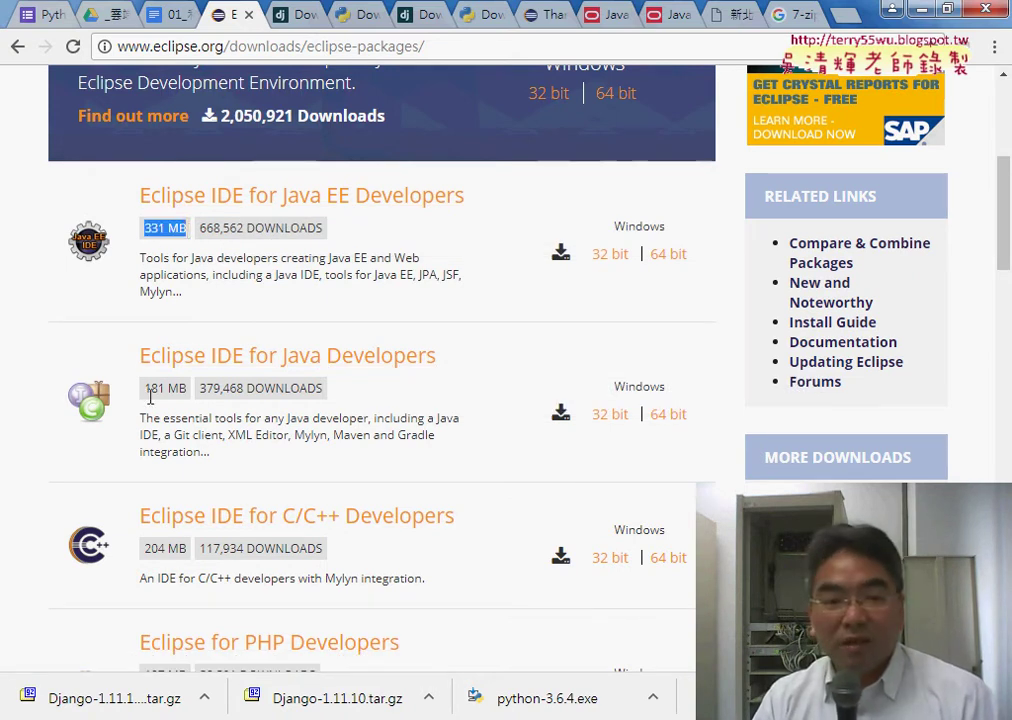
scroll(188, 390, down, 2)
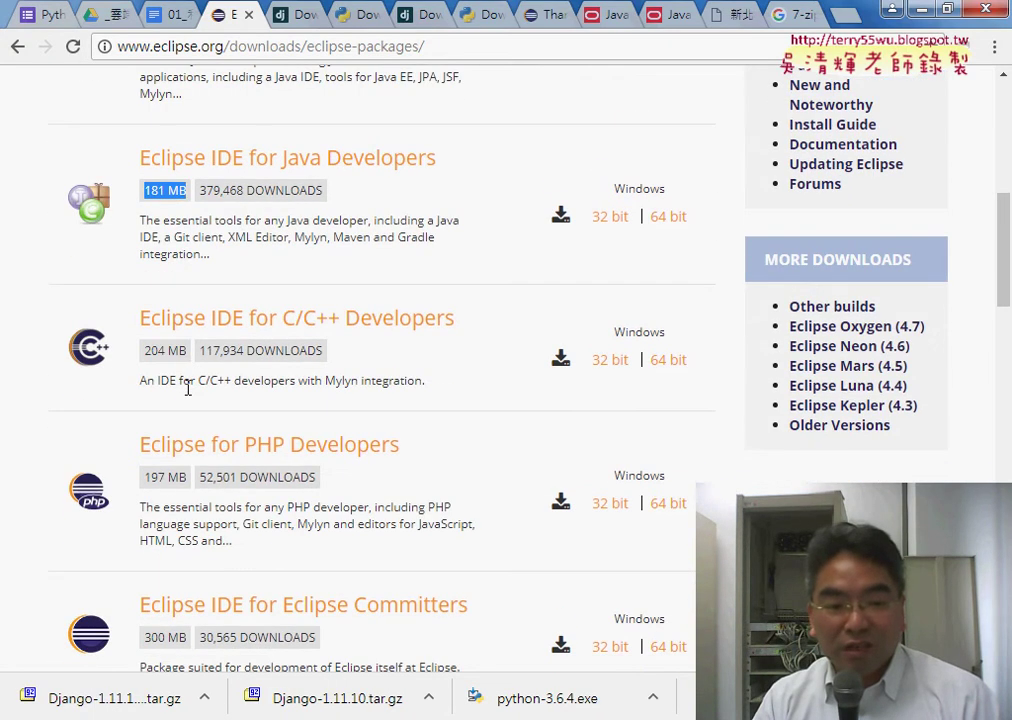
scroll(187, 393, down, 1)
scroll(186, 395, down, 1)
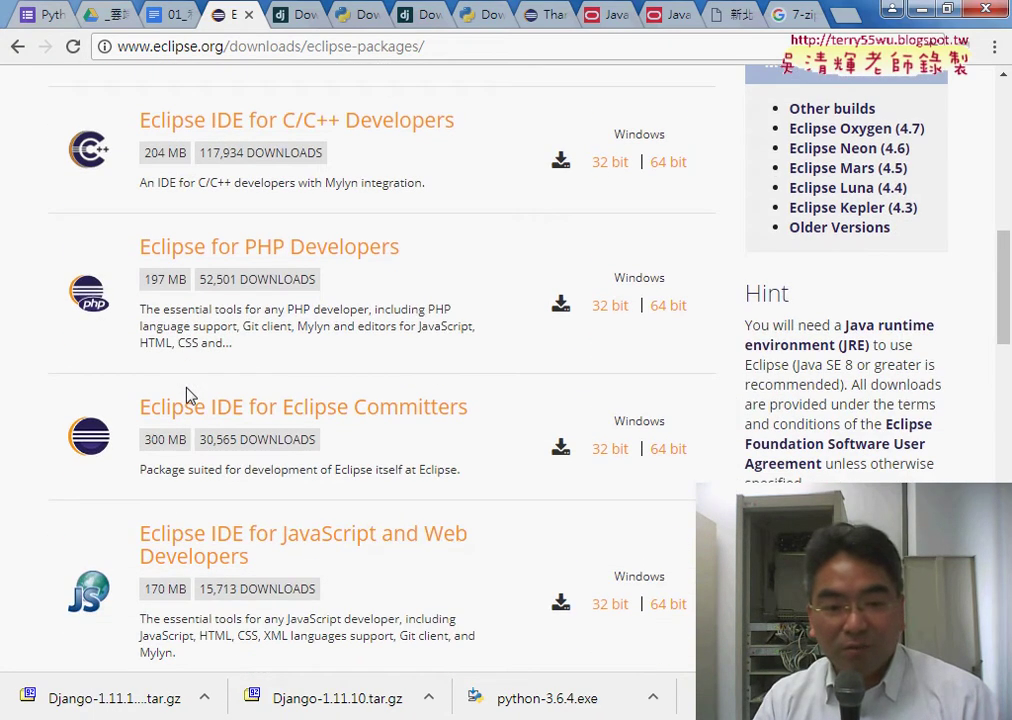
scroll(189, 395, down, 1)
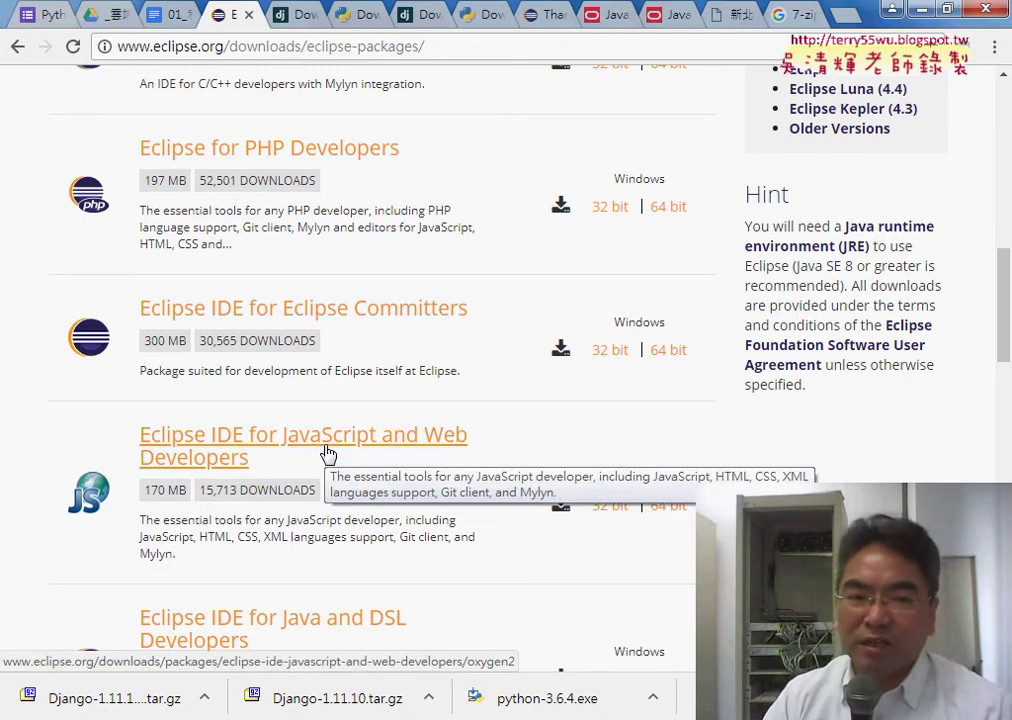
scroll(328, 454, up, 2)
scroll(326, 454, up, 3)
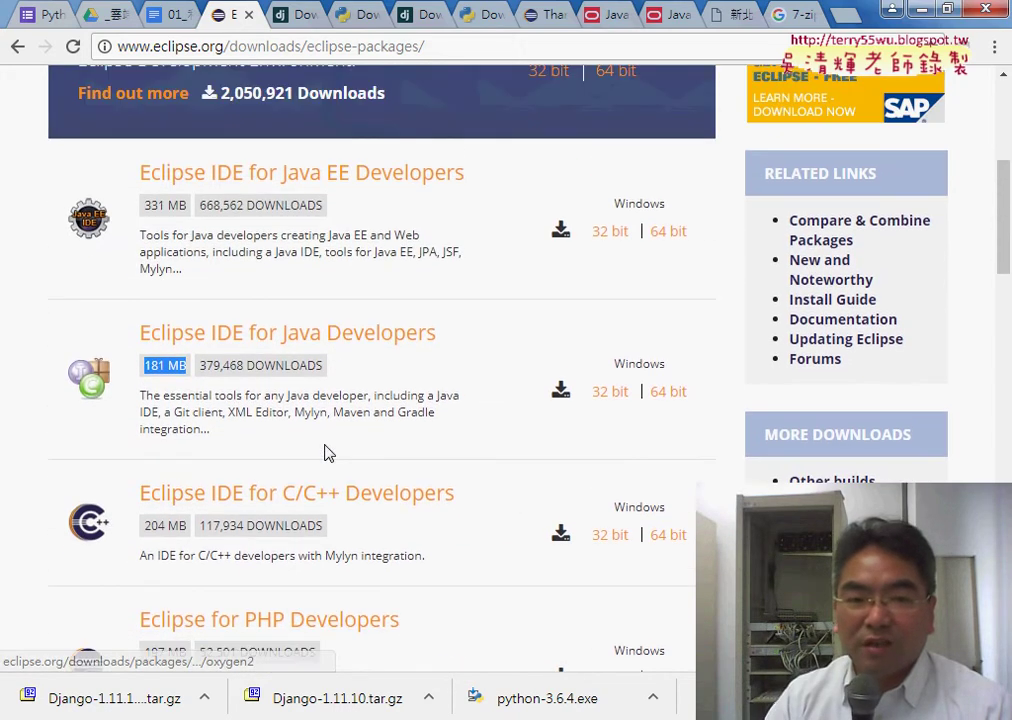
Step: Download the 32-bit Eclipse IDE for Java Developers and confirm eclipse-java-oxygen-2-win32.zip in Chrome's downloads list
drag(445, 360, 147, 356)
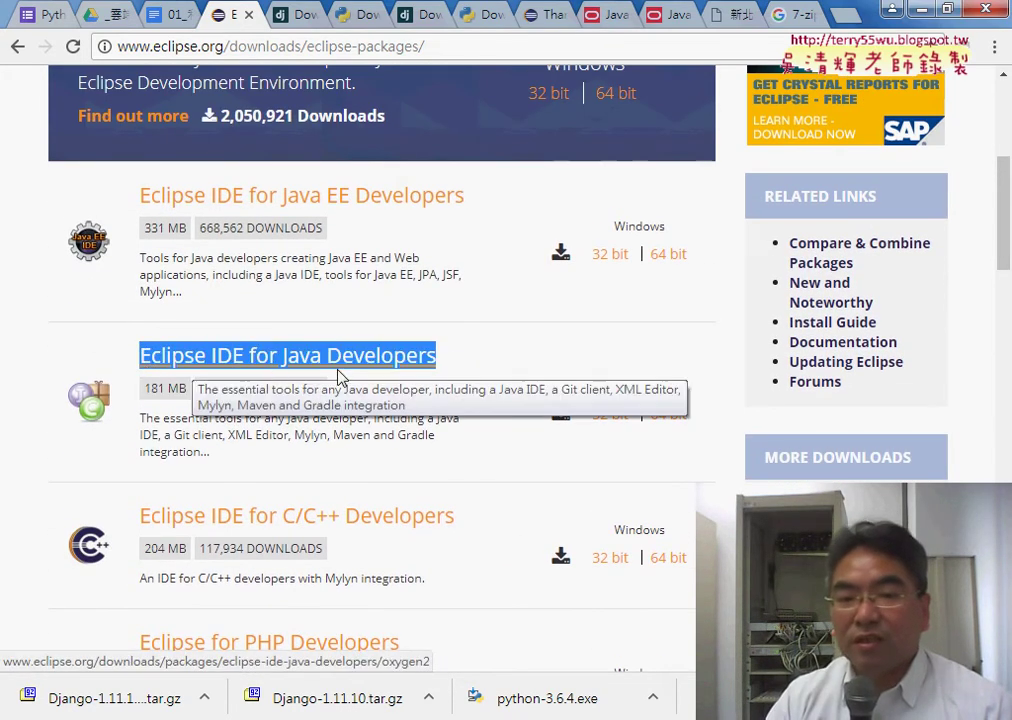
click(621, 421)
drag(630, 433, 600, 402)
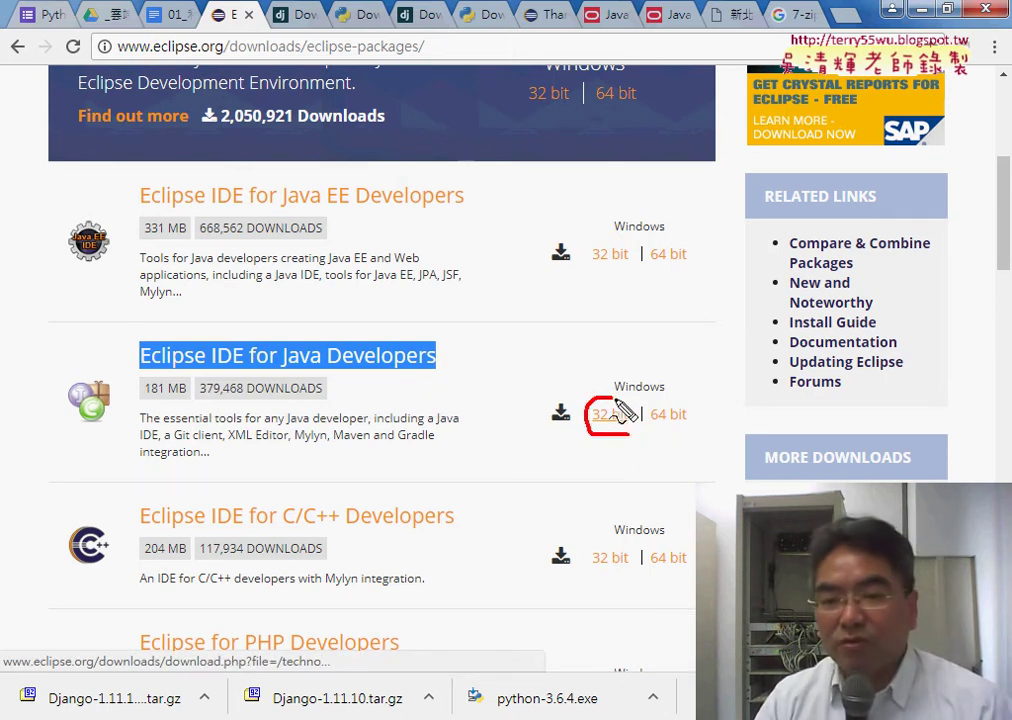
mouse_move(290, 395)
mouse_down()
mouse_move(445, 366)
mouse_move(616, 397)
mouse_up()
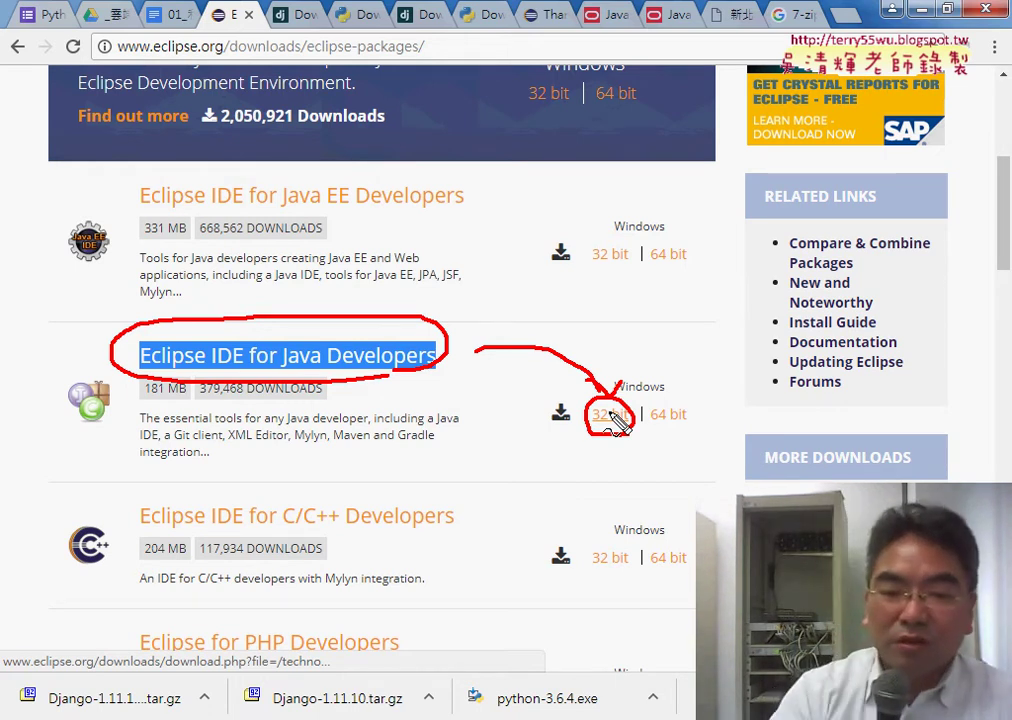
key(Escape)
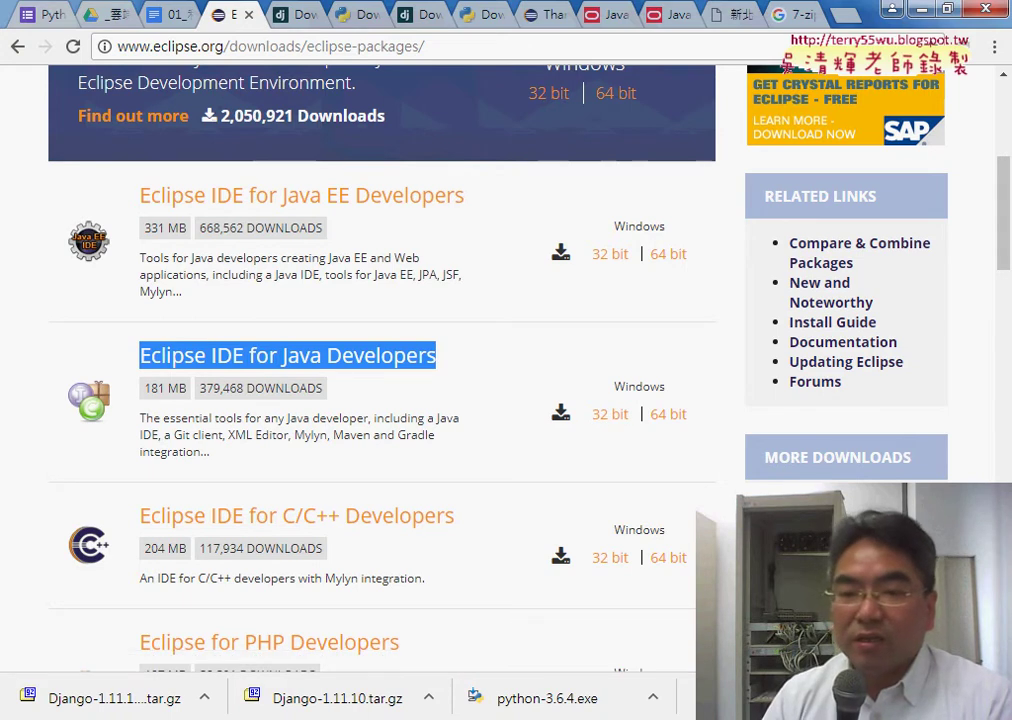
key(ctrl+j)
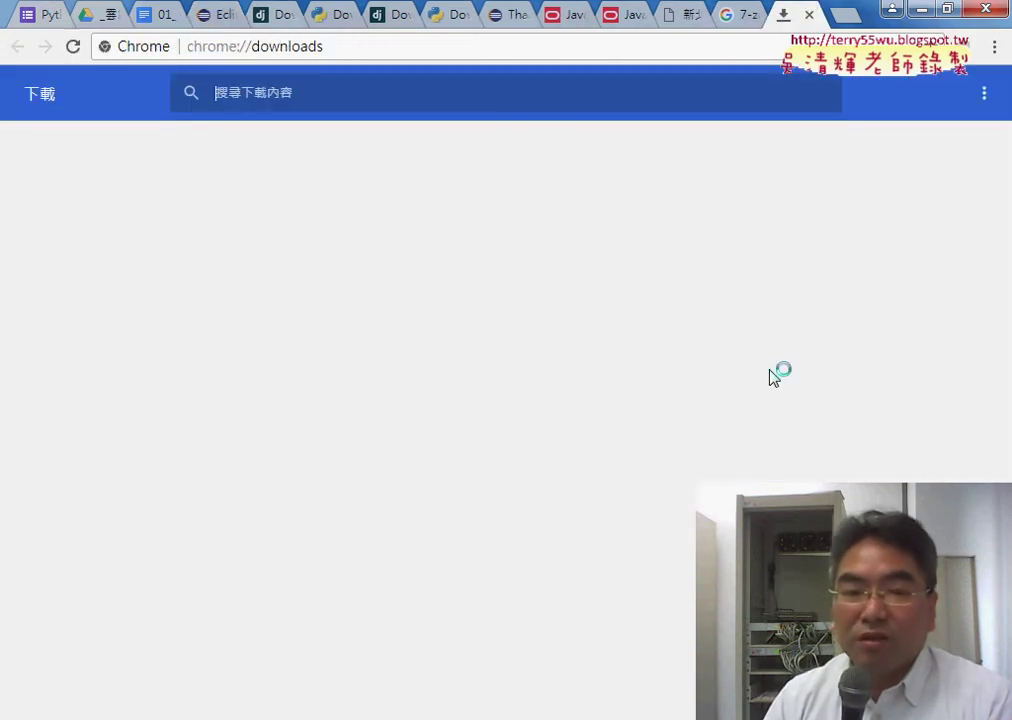
scroll(645, 338, down, 3)
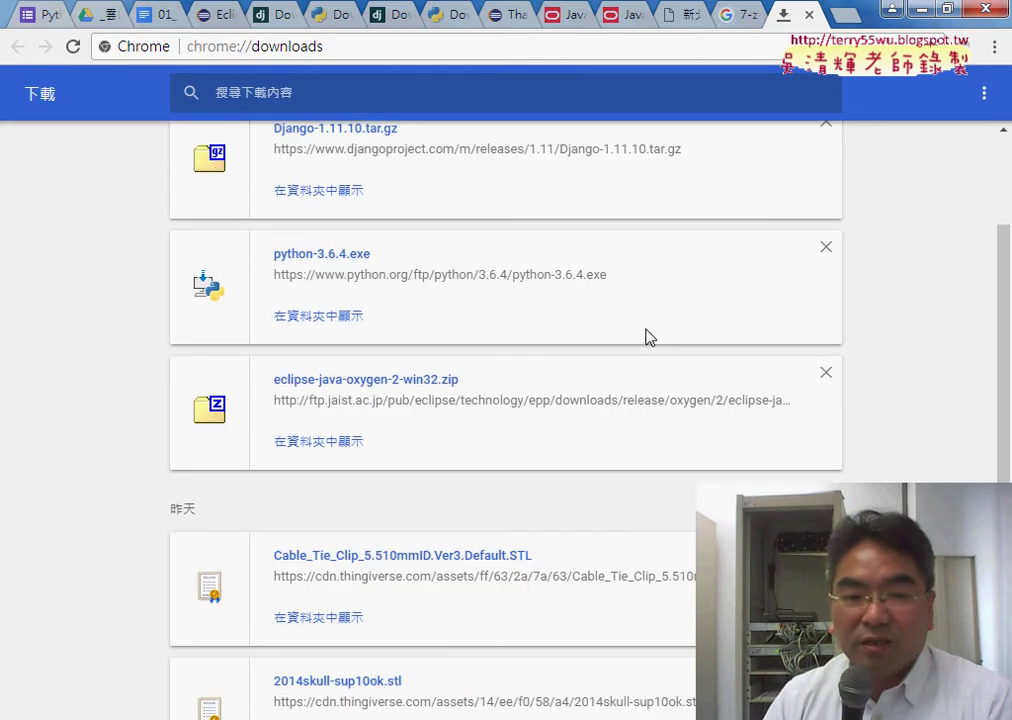
Step: Cut eclipse-java-oxygen-2-win32.zip from Downloads and paste it into the root of drive D:
click(334, 446)
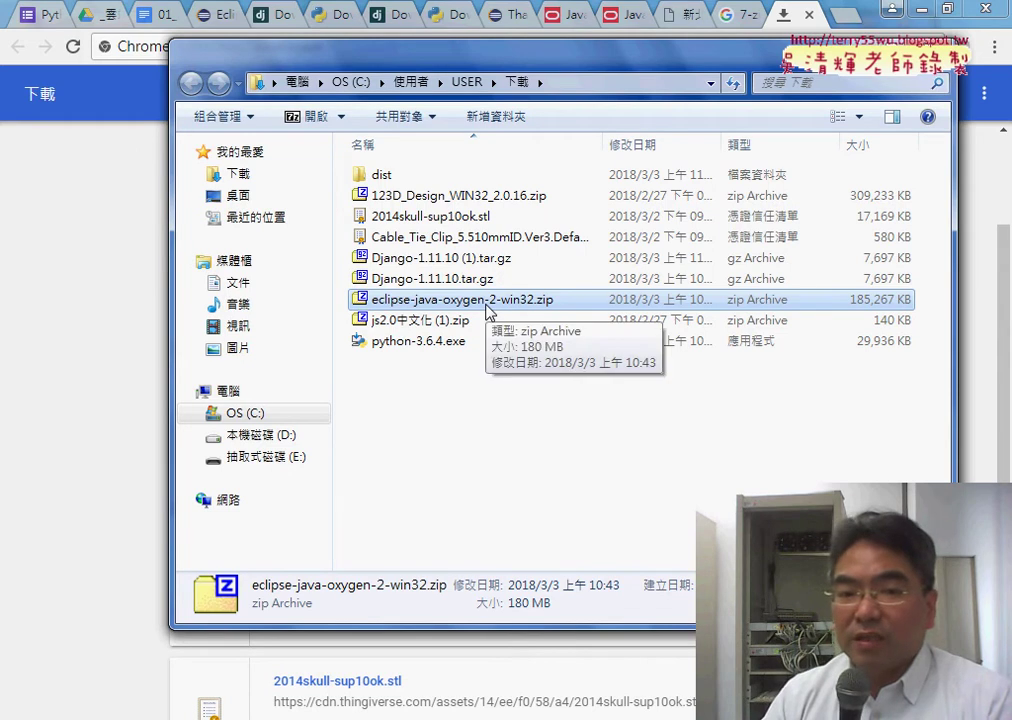
right_click(489, 312)
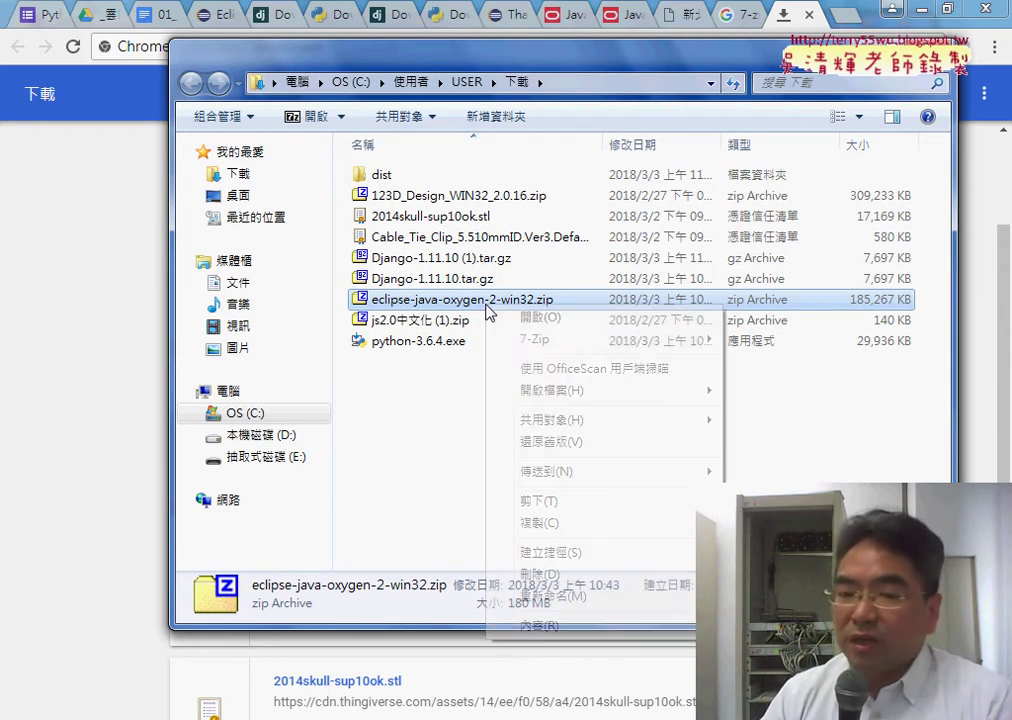
click(546, 504)
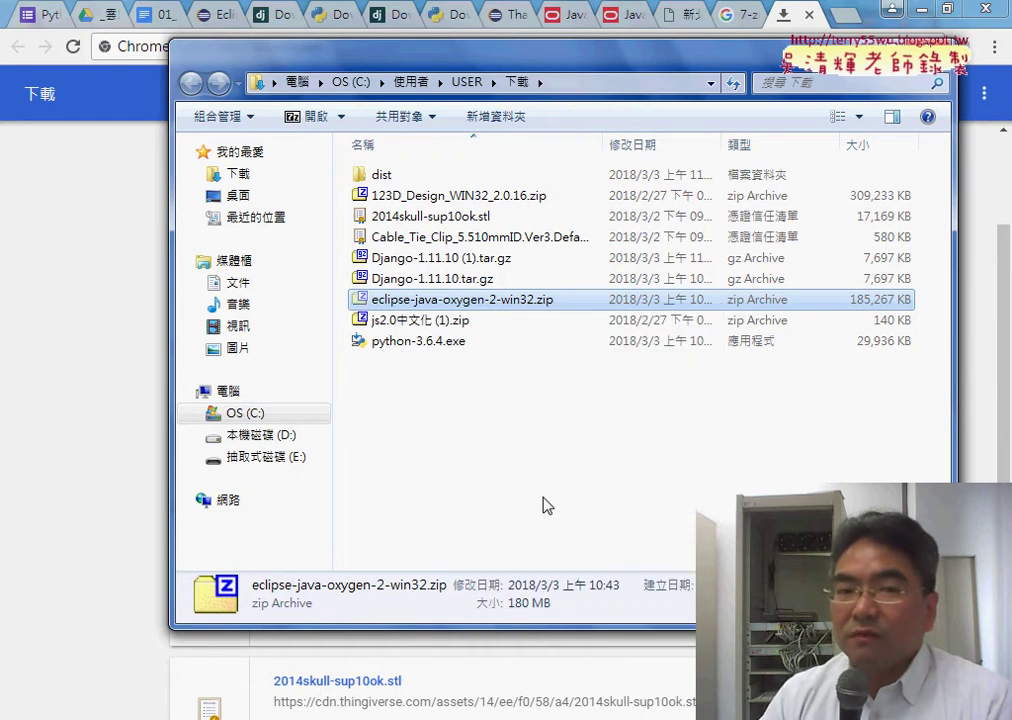
click(296, 82)
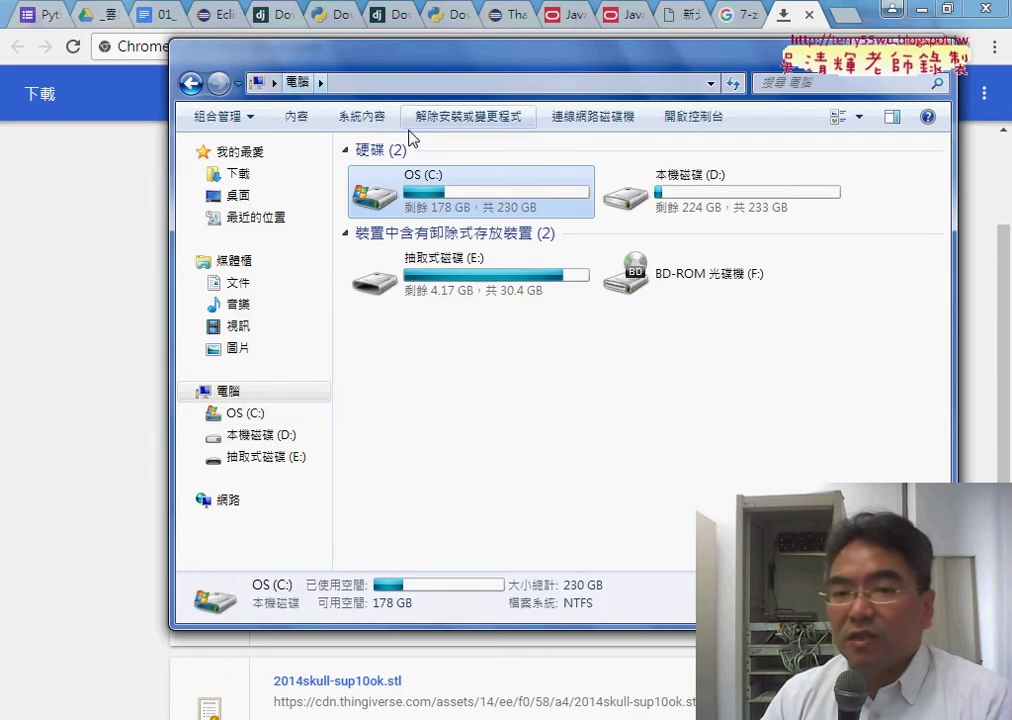
double_click(702, 198)
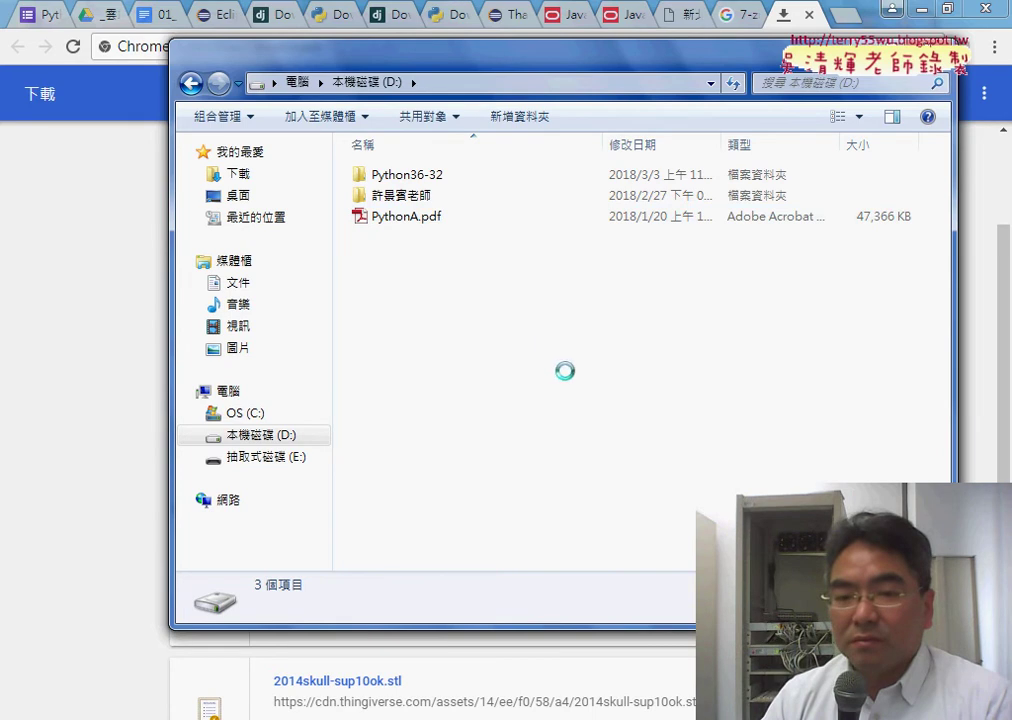
right_click(540, 327)
click(589, 455)
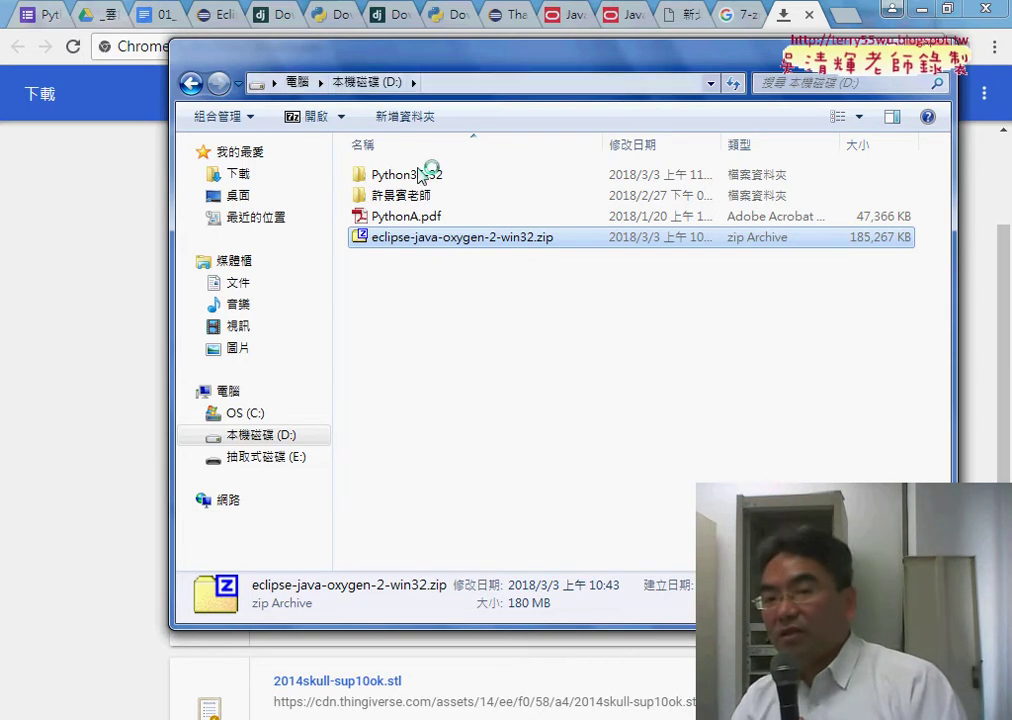
Step: Unpack eclipse-java-oxygen-2-win32.zip on D: with 7-Zip's Extract Here (解壓縮至此)
right_click(457, 237)
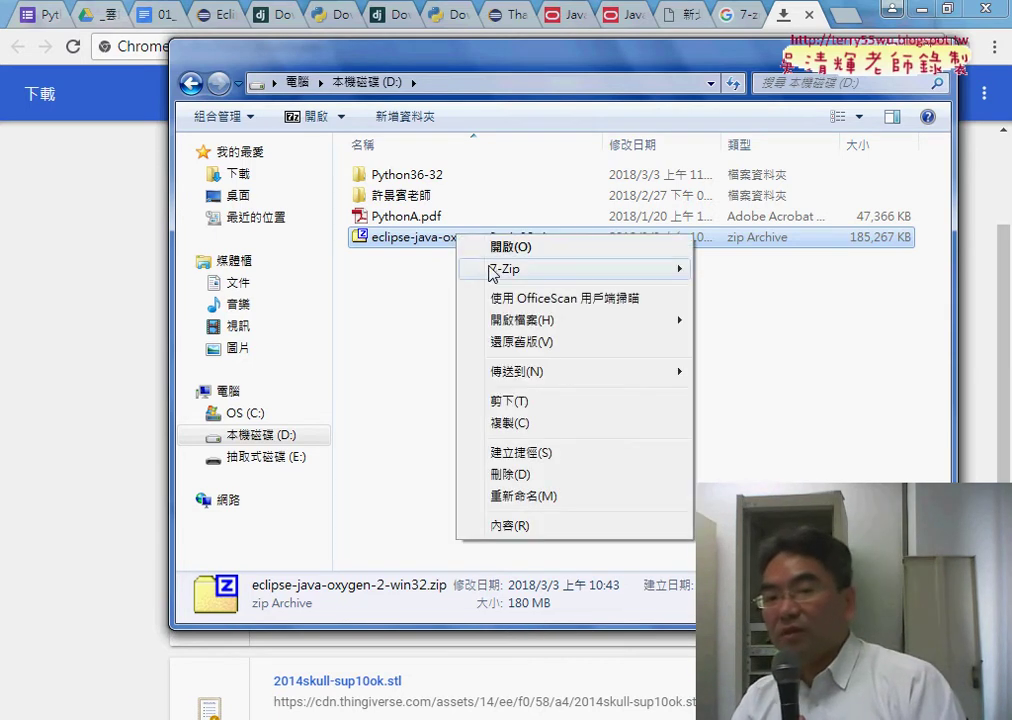
mouse_move(491, 270)
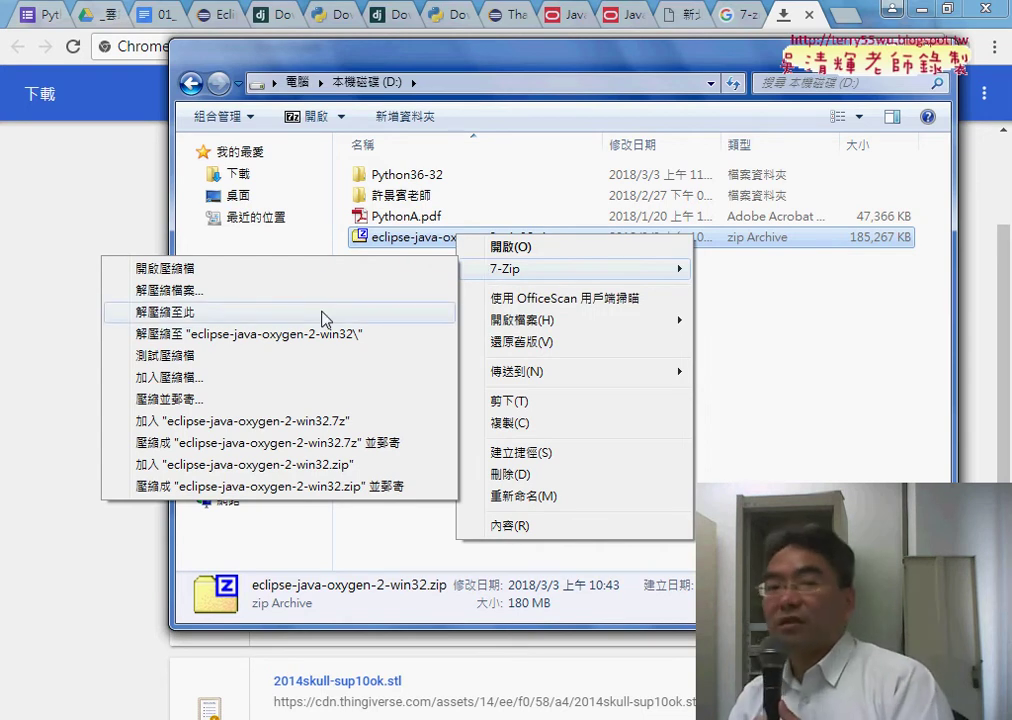
click(323, 314)
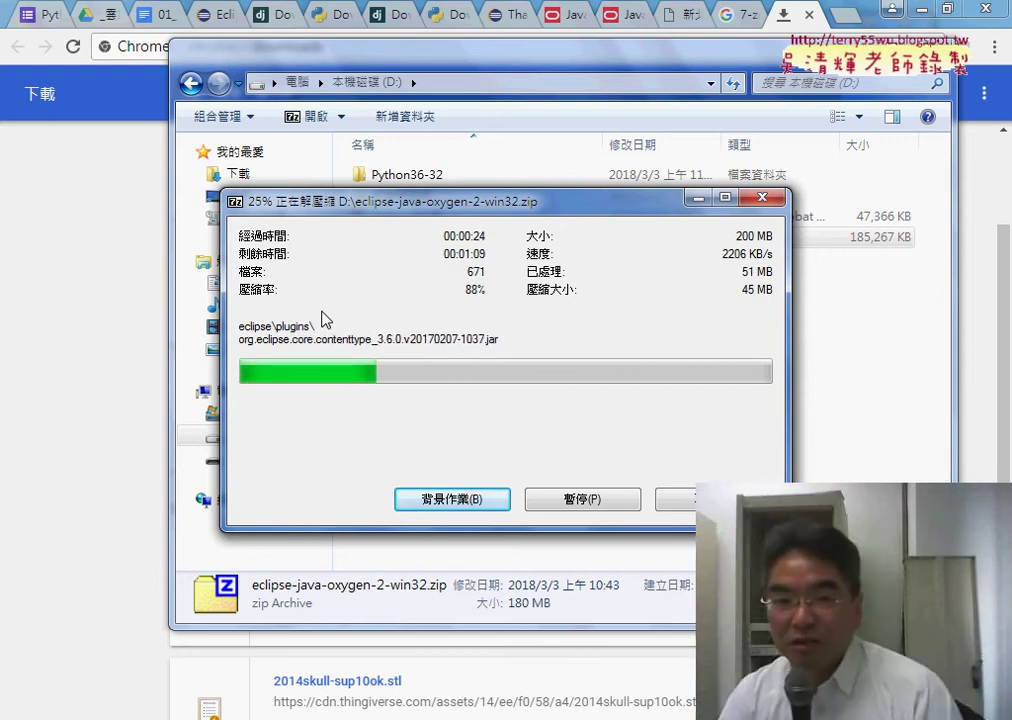
drag(476, 219, 650, 307)
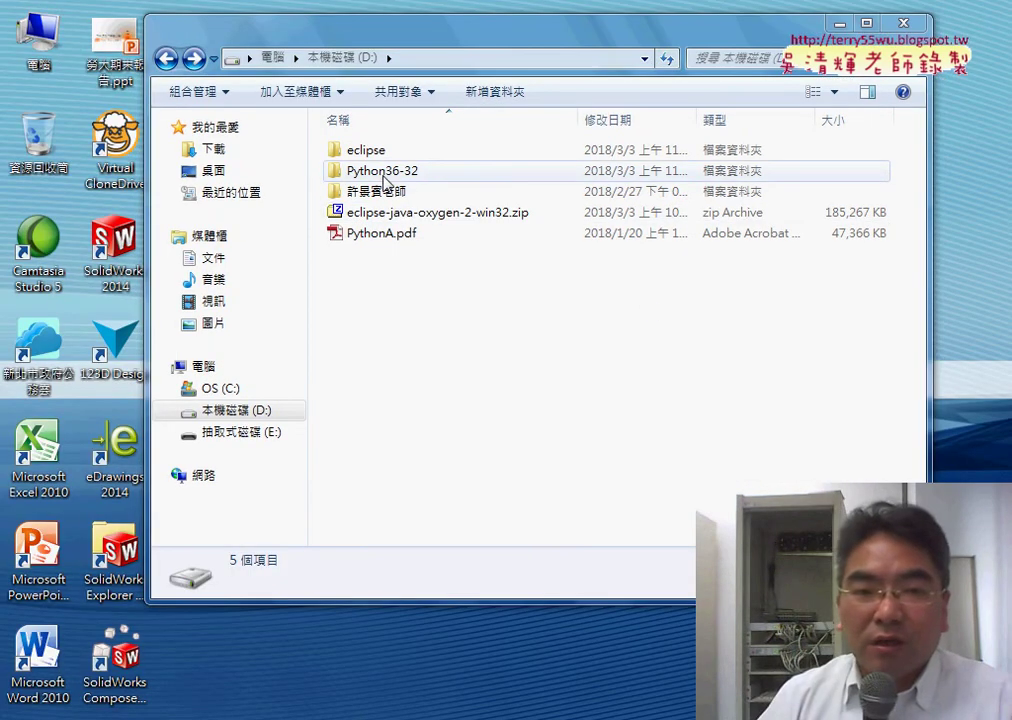
Step: Look inside the extracted eclipse folder, then return to drive D:
click(382, 178)
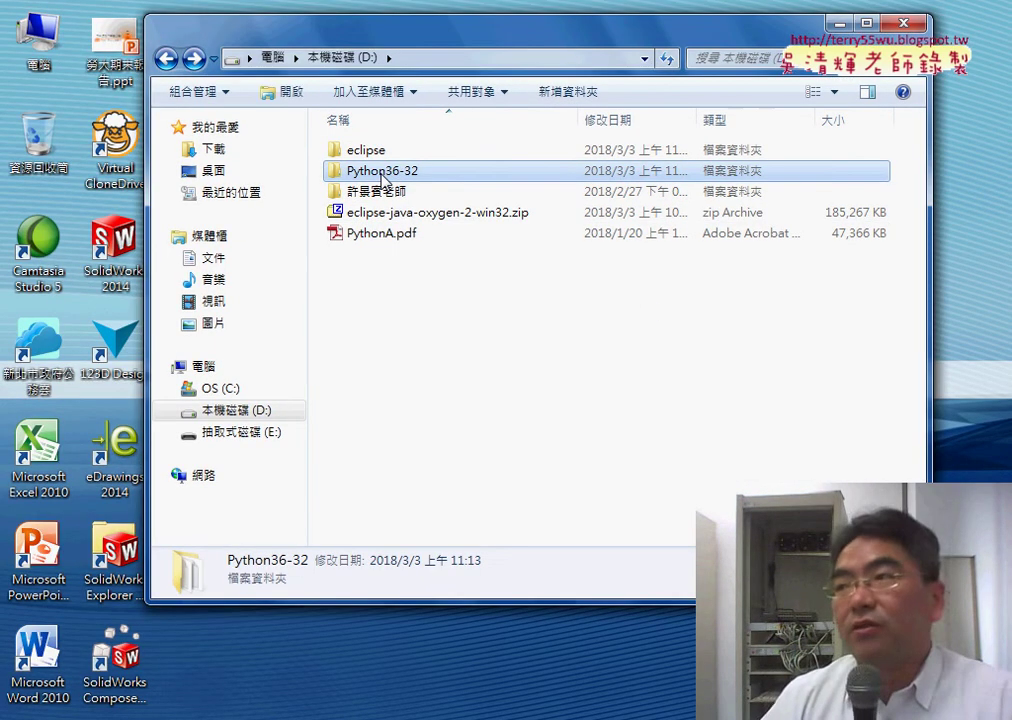
double_click(383, 152)
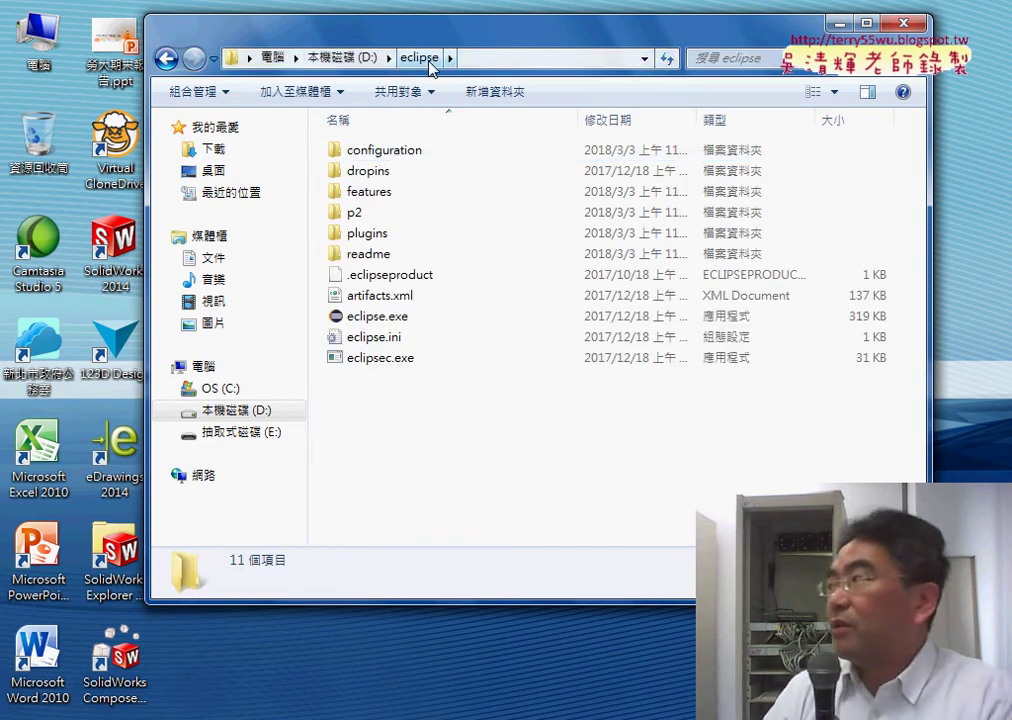
click(342, 57)
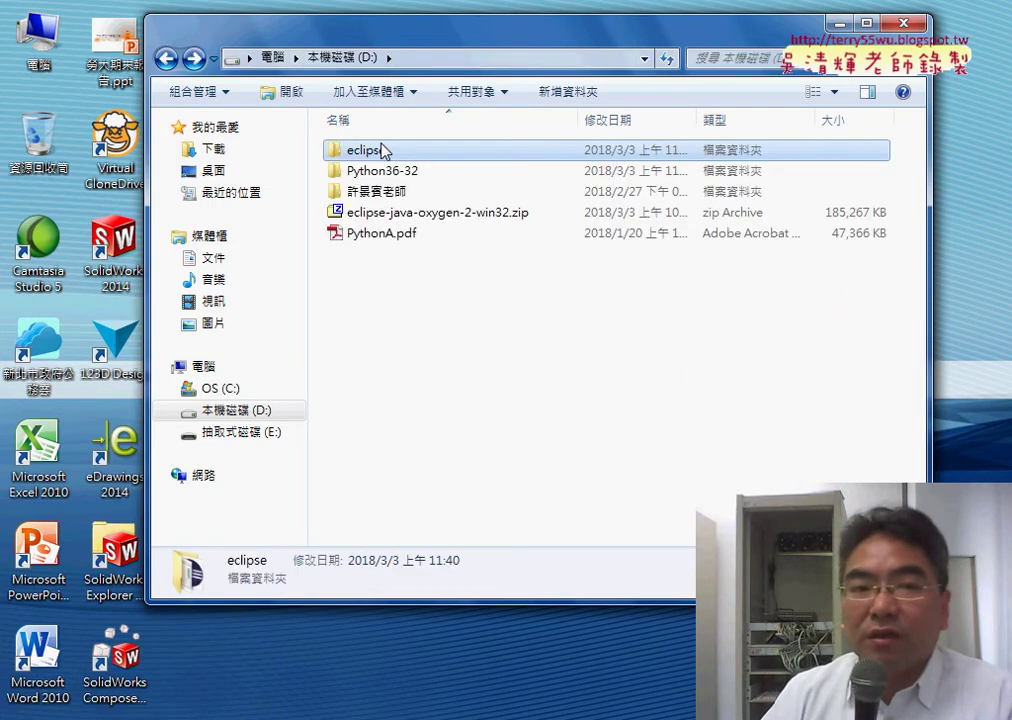
Step: Rename the eclipse folder to eclipse_django and open it
click(408, 159)
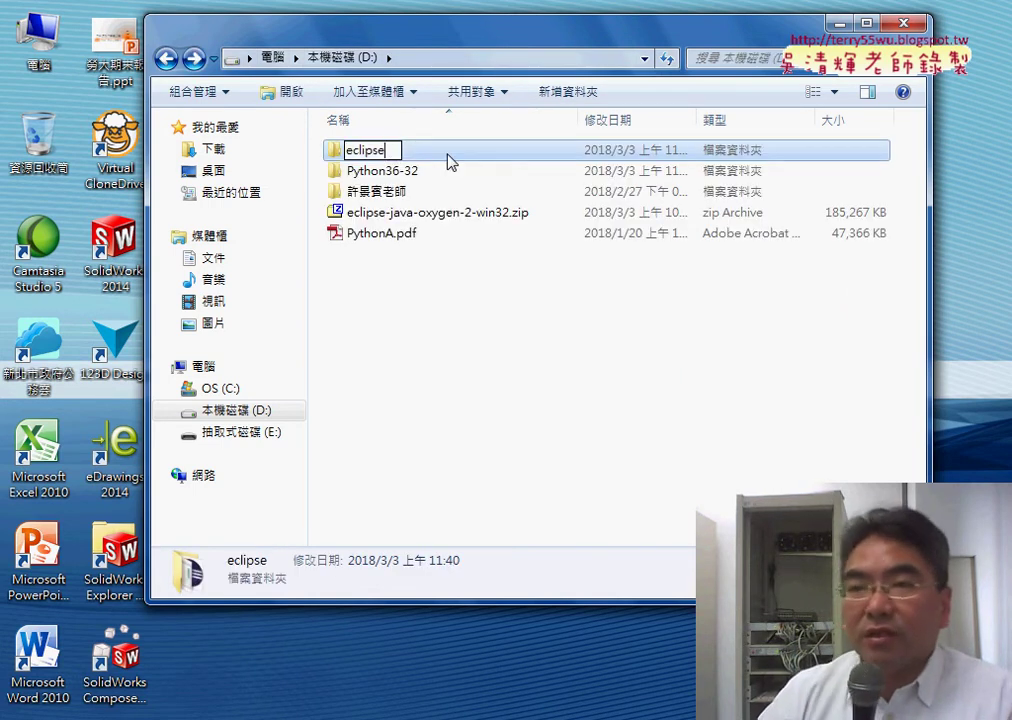
text(_)
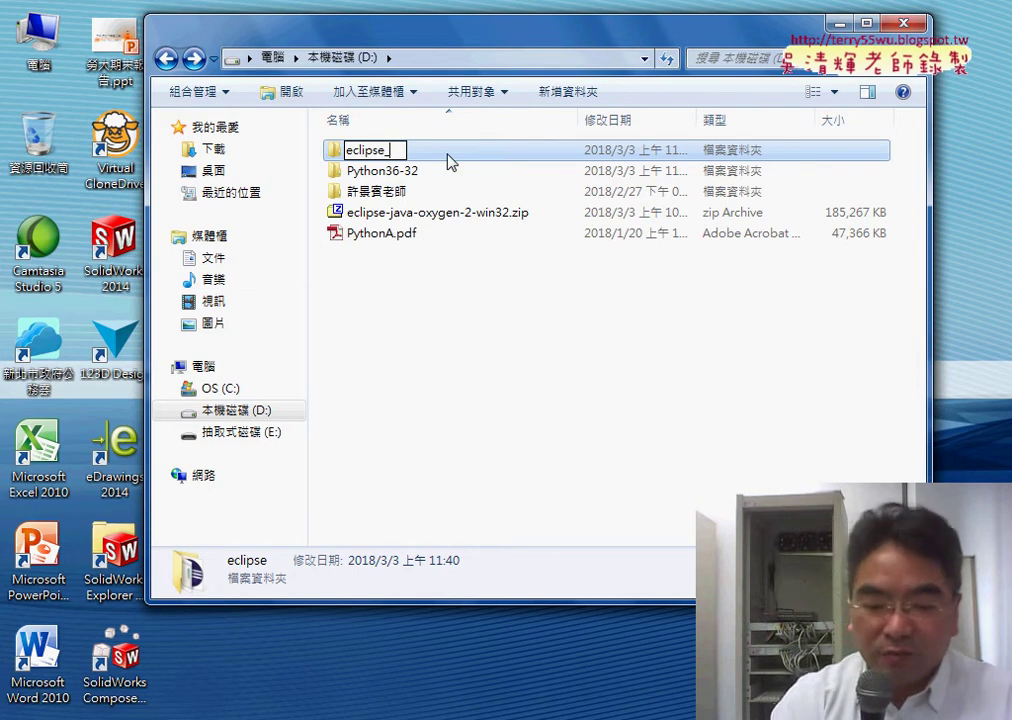
text(d)
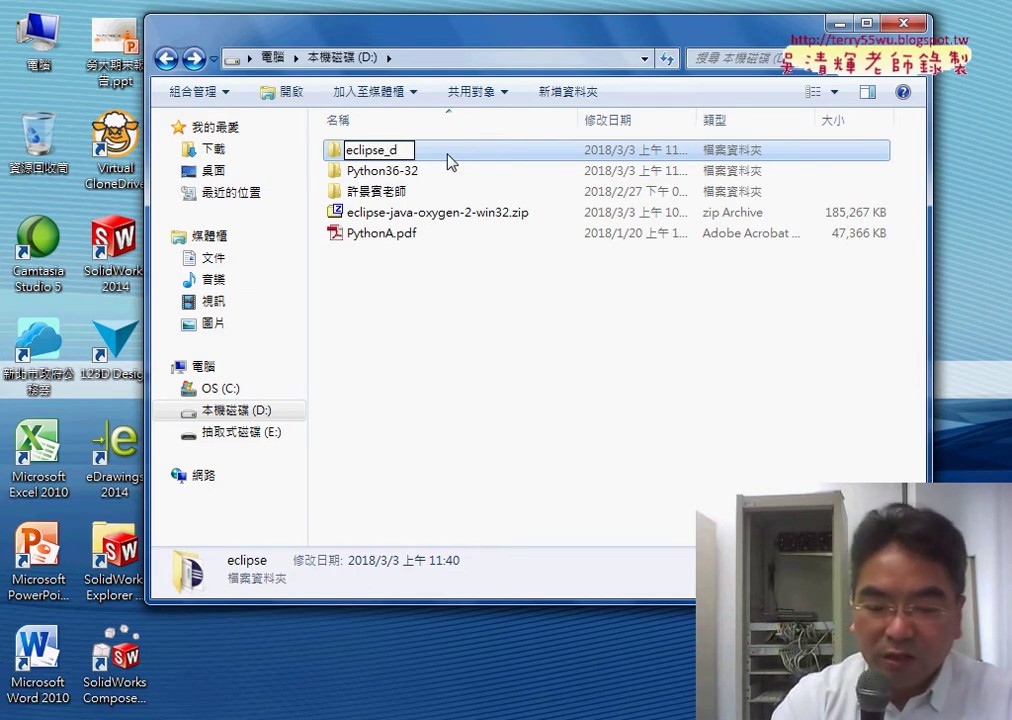
text(jan)
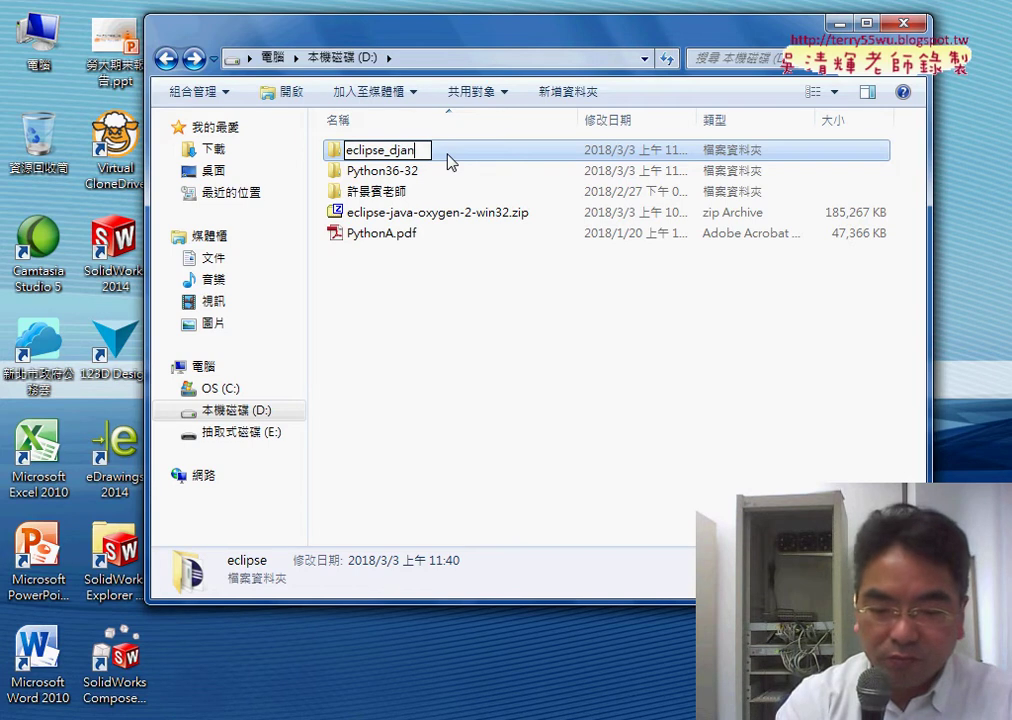
text(go)
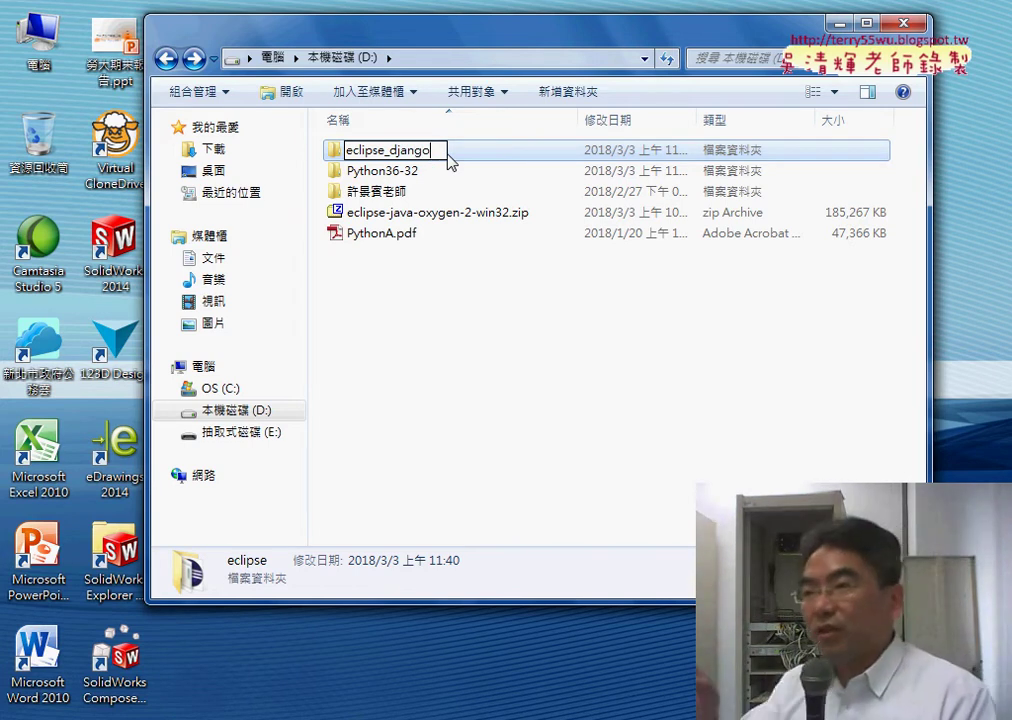
key(Return)
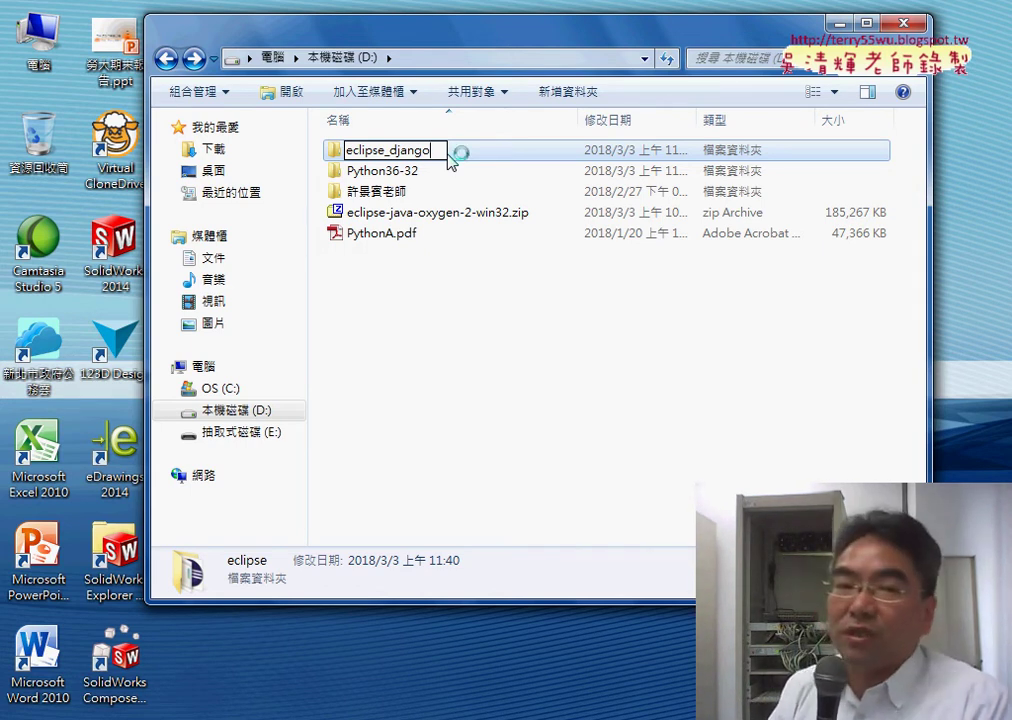
click(490, 372)
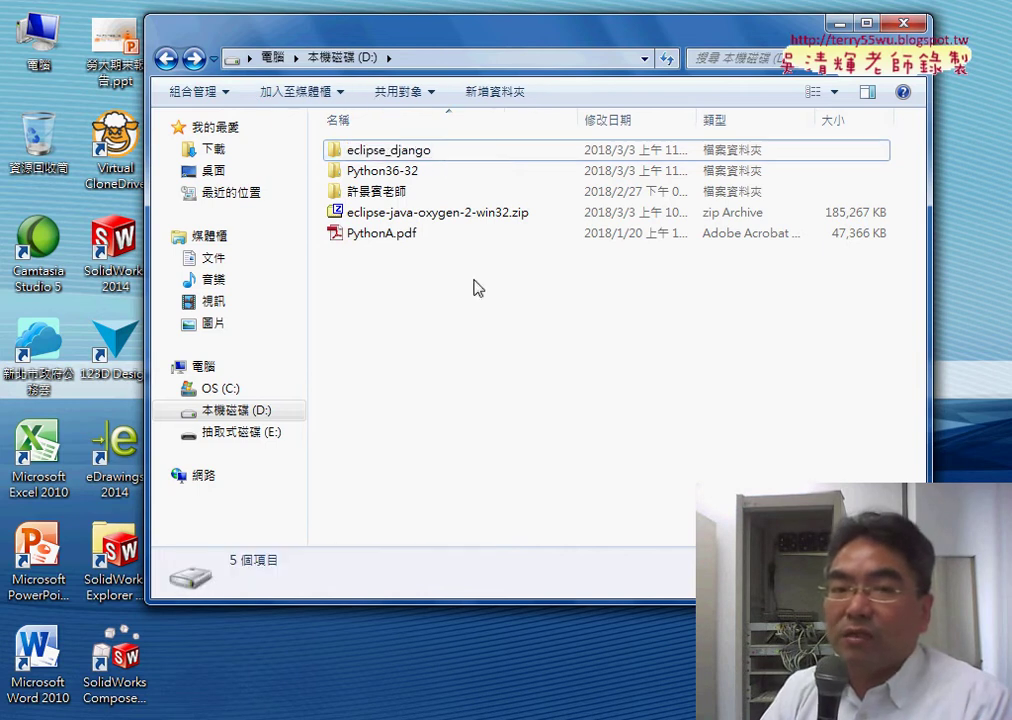
double_click(441, 160)
Step: Run eclipse.exe from eclipse_django, which fails because Java 1.7.0_71 is found and 1.8 is required
click(412, 320)
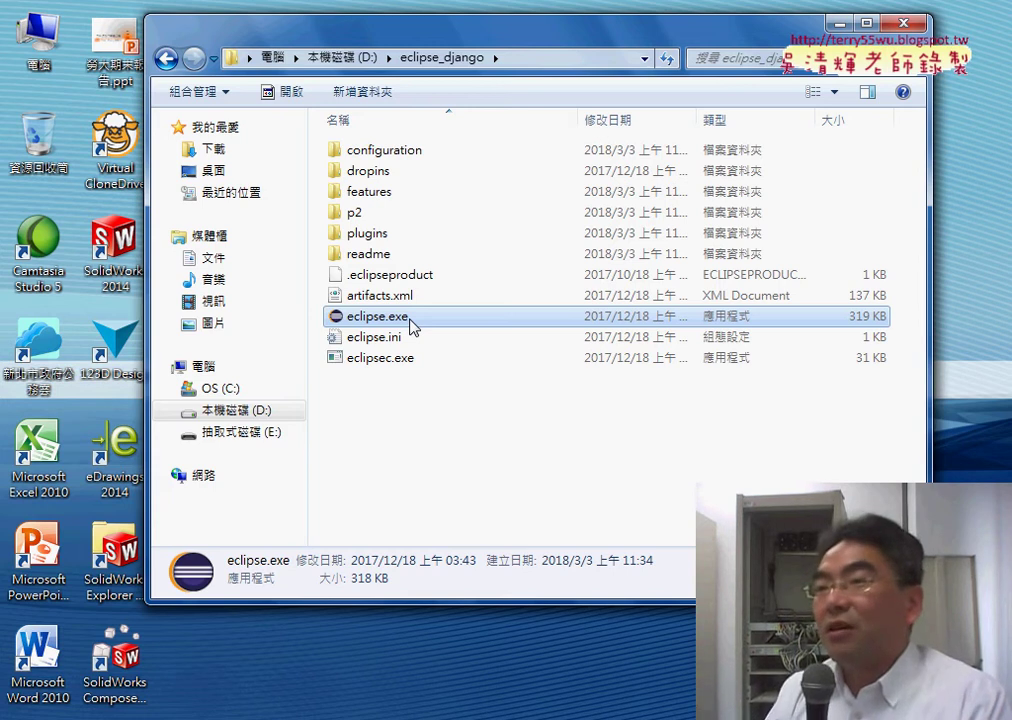
double_click(411, 317)
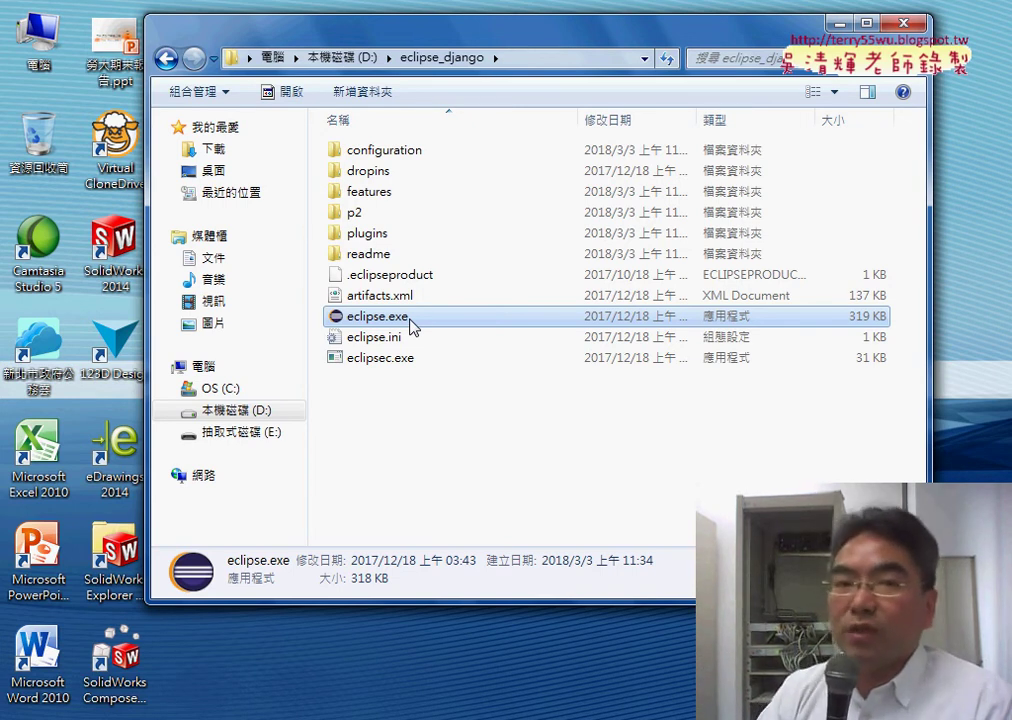
double_click(433, 316)
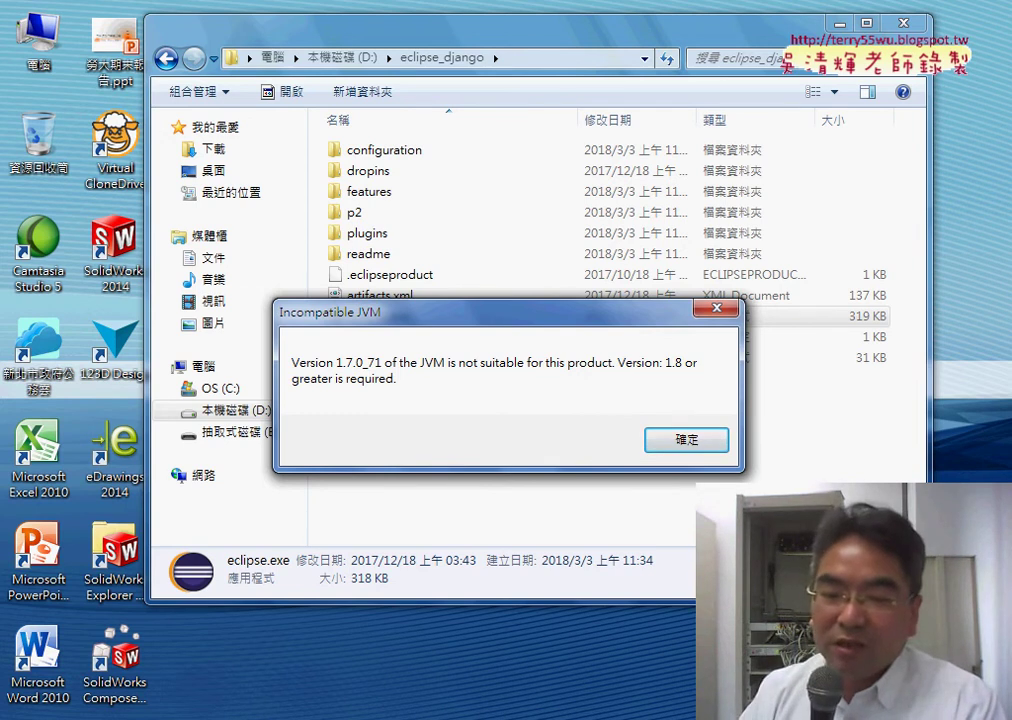
Step: Switch to the Oracle tab and reach the Java SE technologies page through the site menu
mouse_move(483, 715)
click(484, 690)
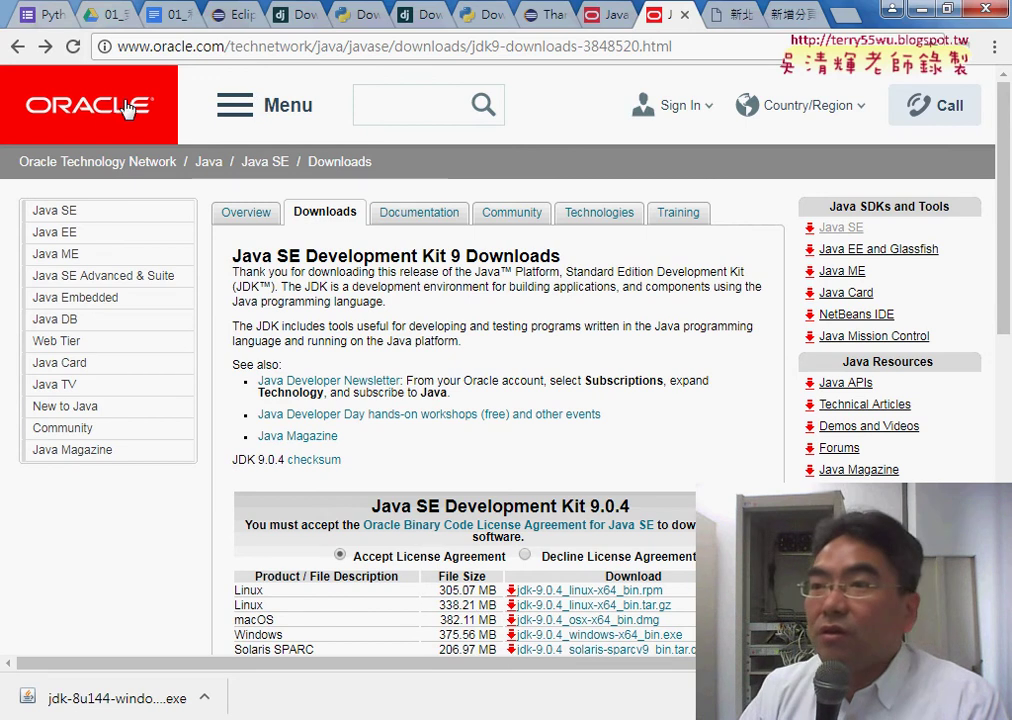
click(233, 113)
mouse_move(228, 315)
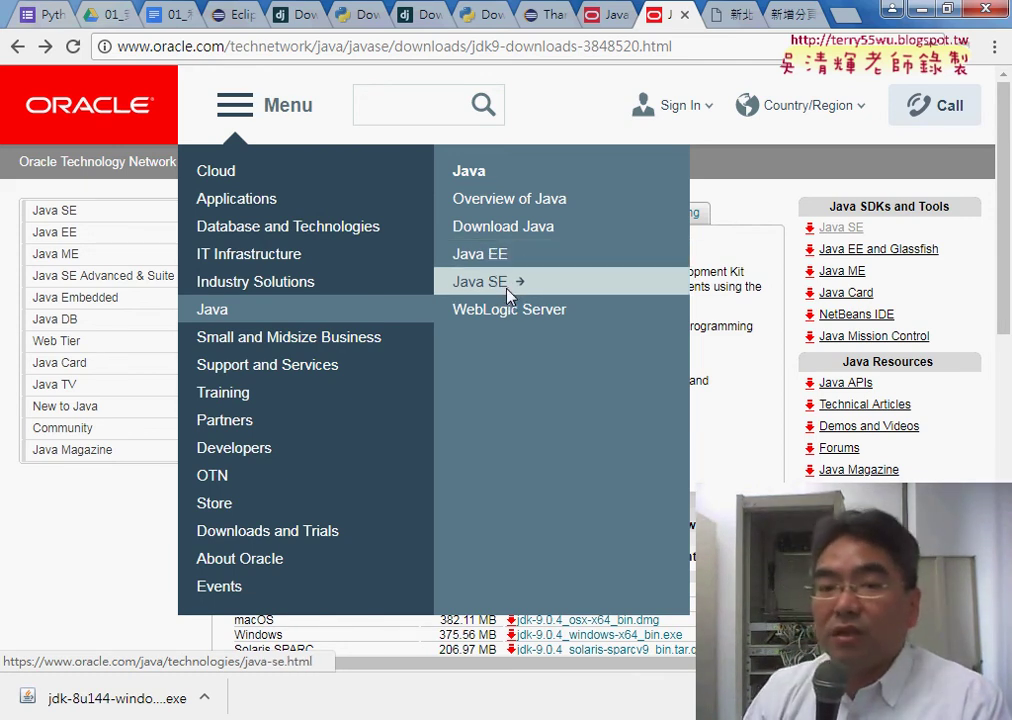
click(508, 292)
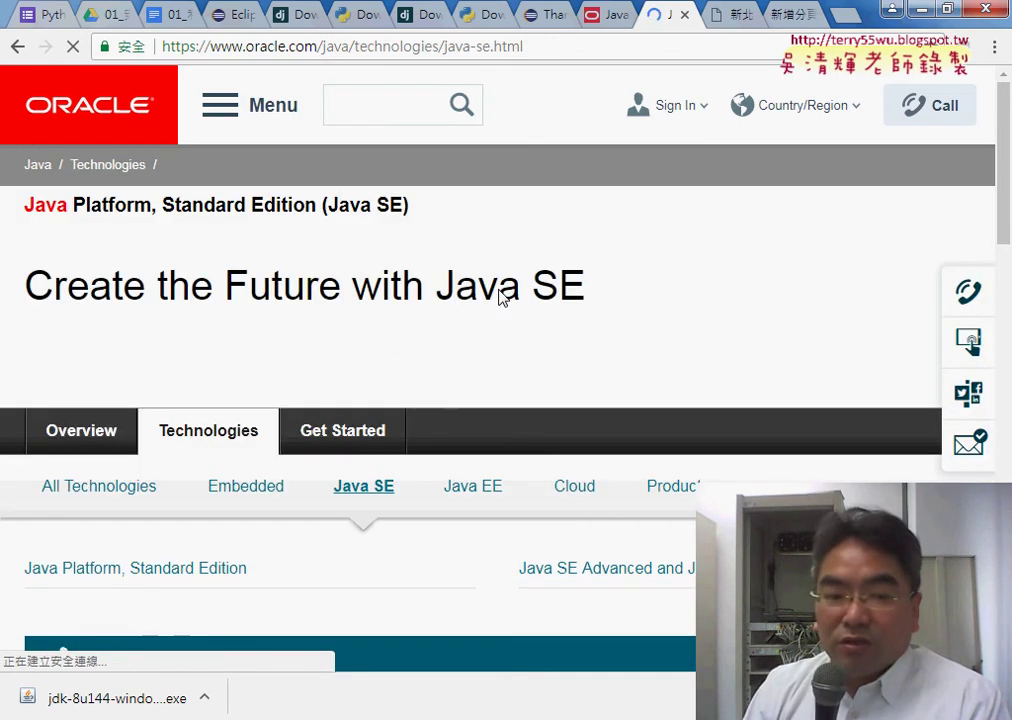
scroll(500, 290, down, 2)
scroll(500, 291, down, 2)
scroll(500, 291, down, 1)
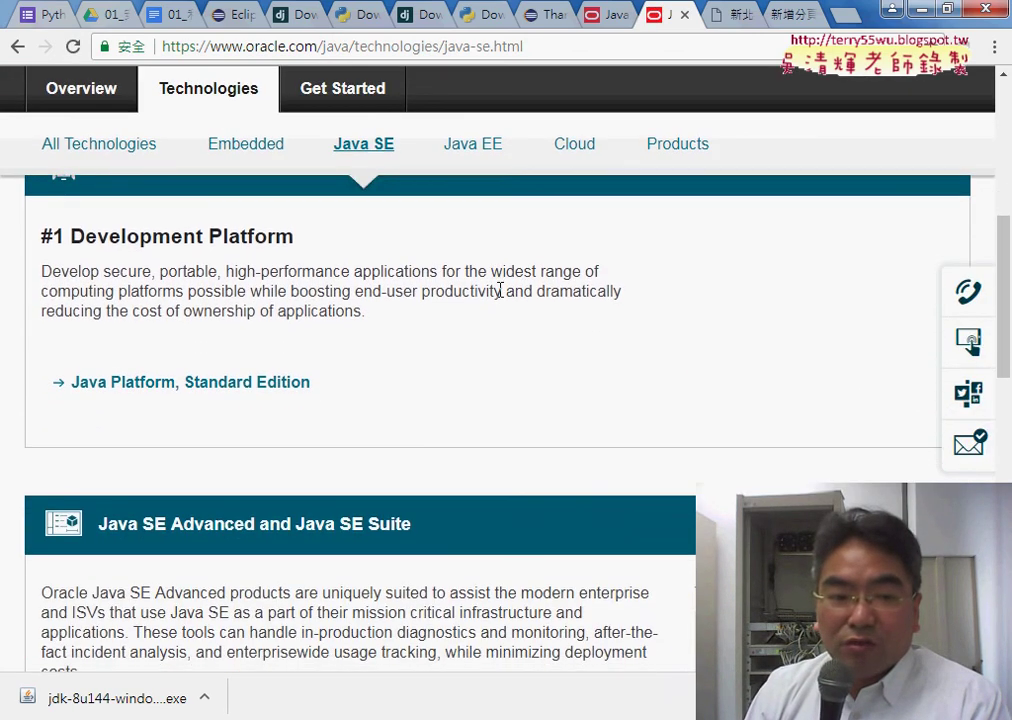
scroll(501, 295, down, 1)
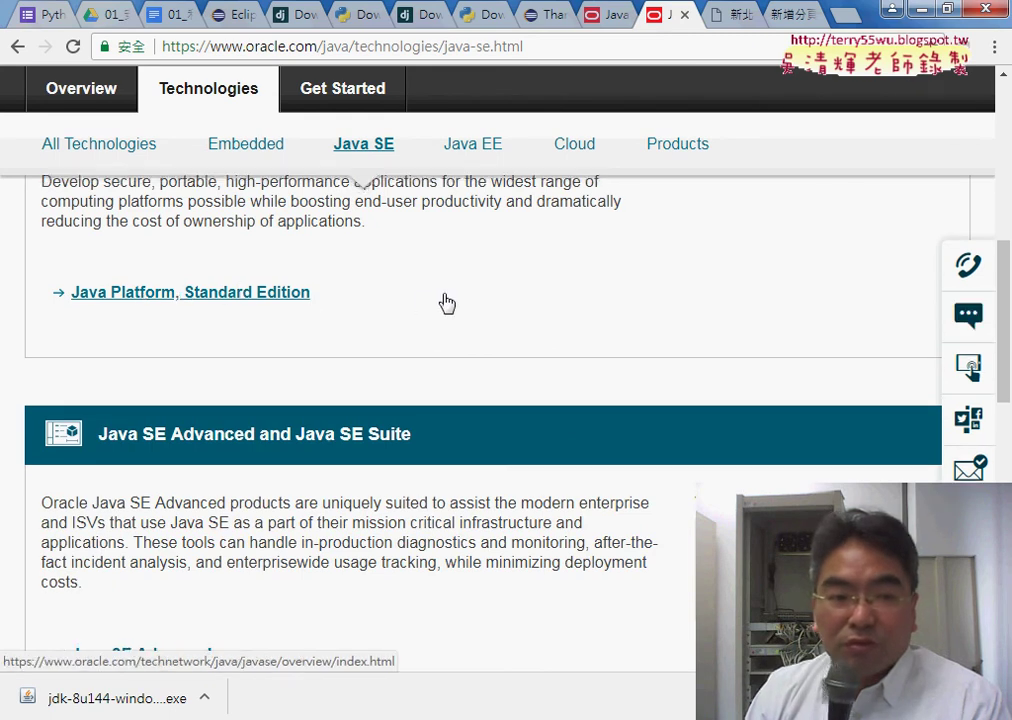
scroll(445, 302, up, 2)
scroll(445, 302, up, 3)
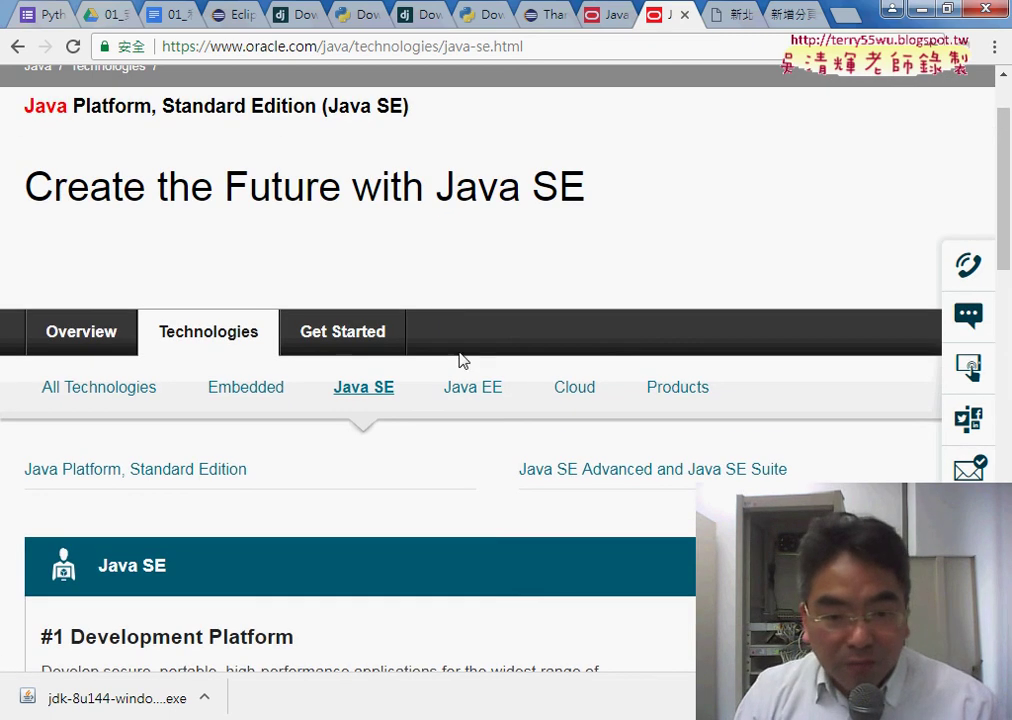
Step: Open the Java SE overview, go to its Downloads page, and highlight the Java SE 9.0.4 JDK download
click(208, 468)
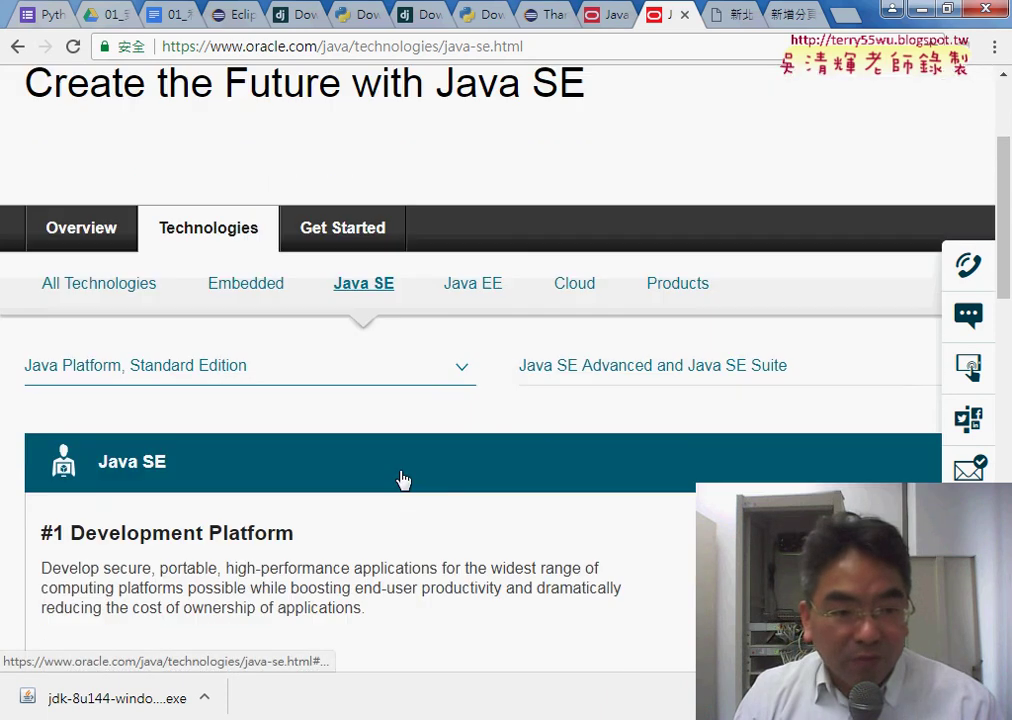
click(263, 495)
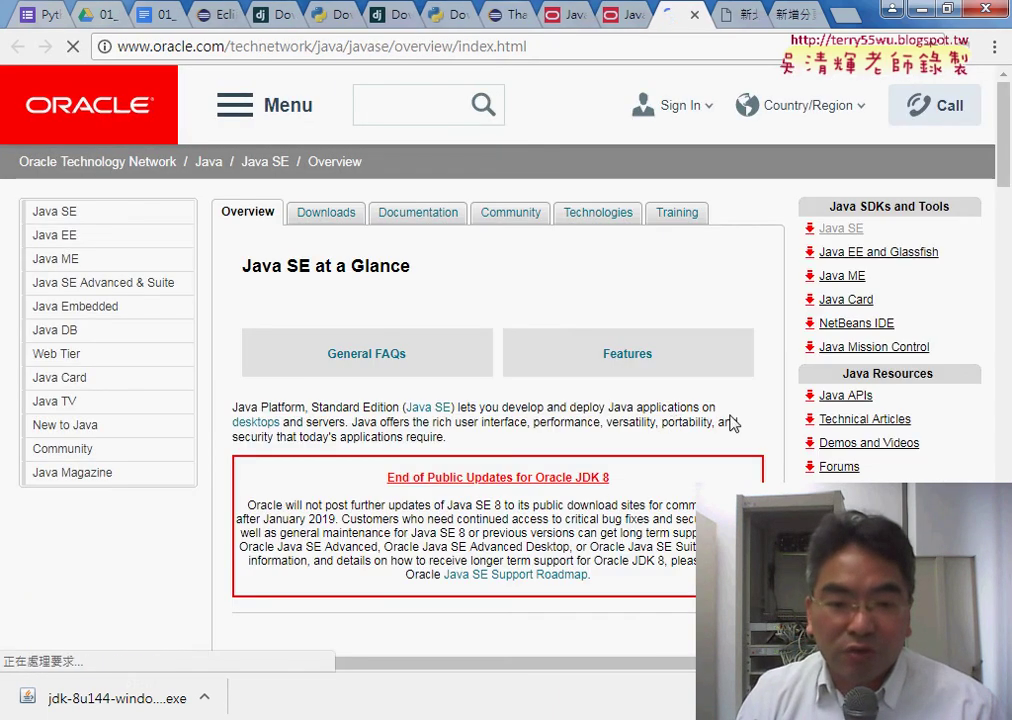
scroll(731, 424, down, 2)
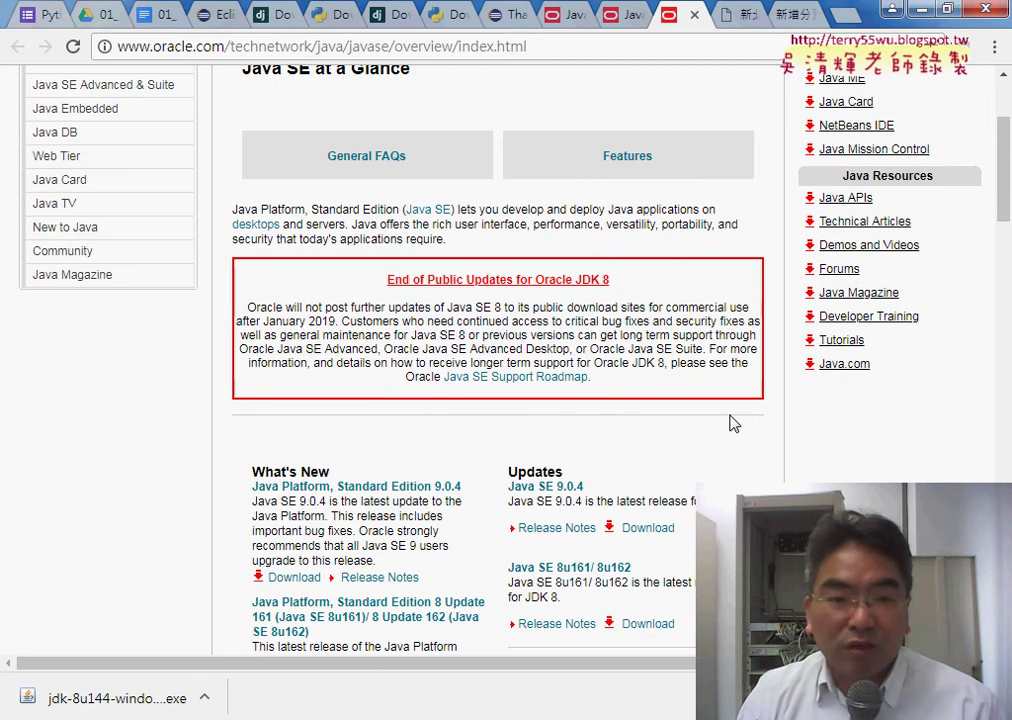
scroll(731, 424, up, 2)
scroll(731, 424, down, 1)
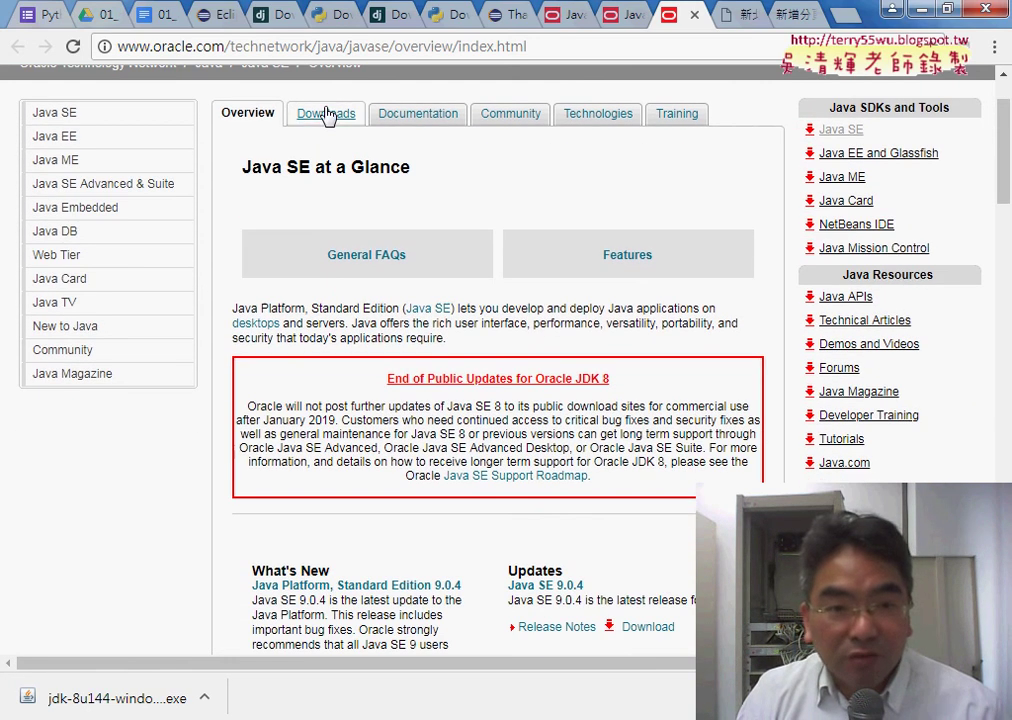
click(327, 114)
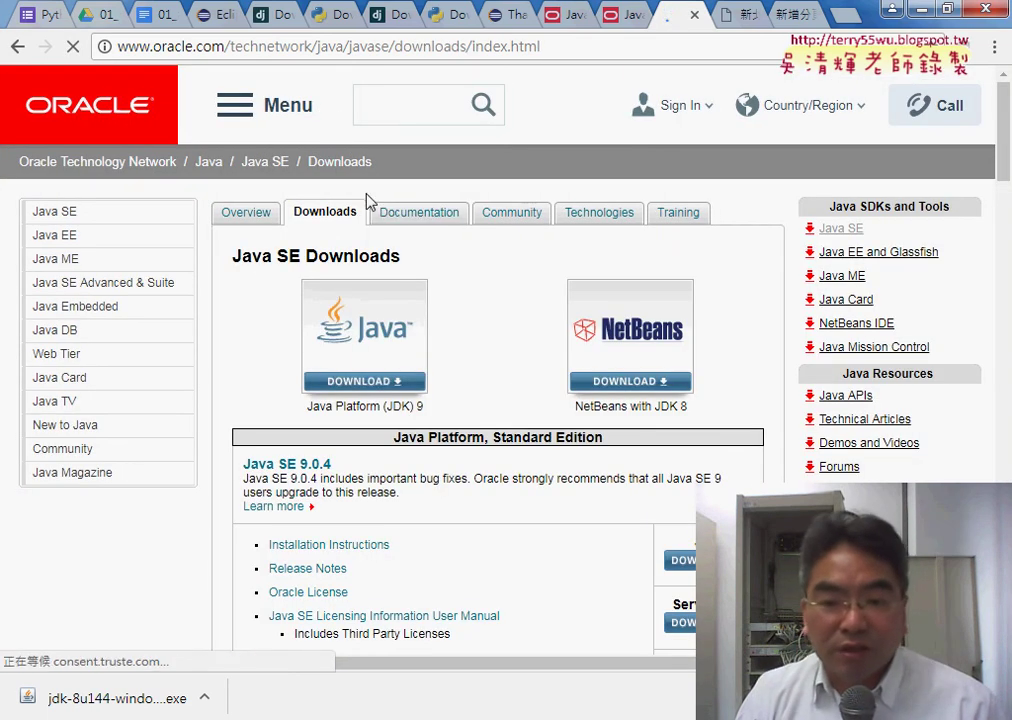
scroll(597, 411, down, 2)
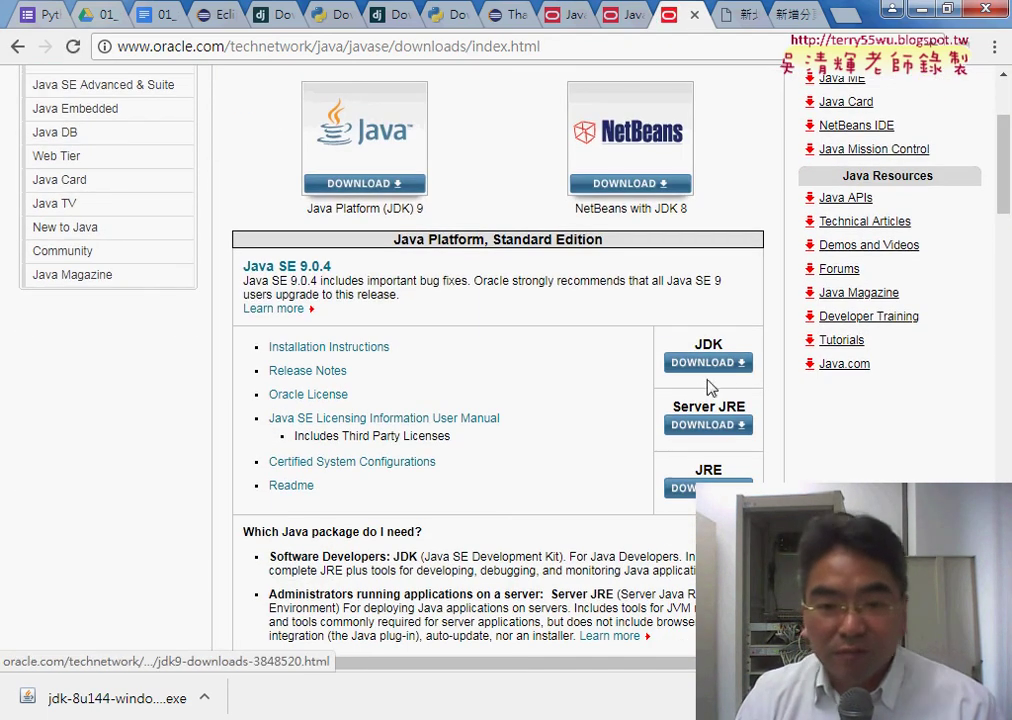
drag(705, 322, 712, 393)
key(Escape)
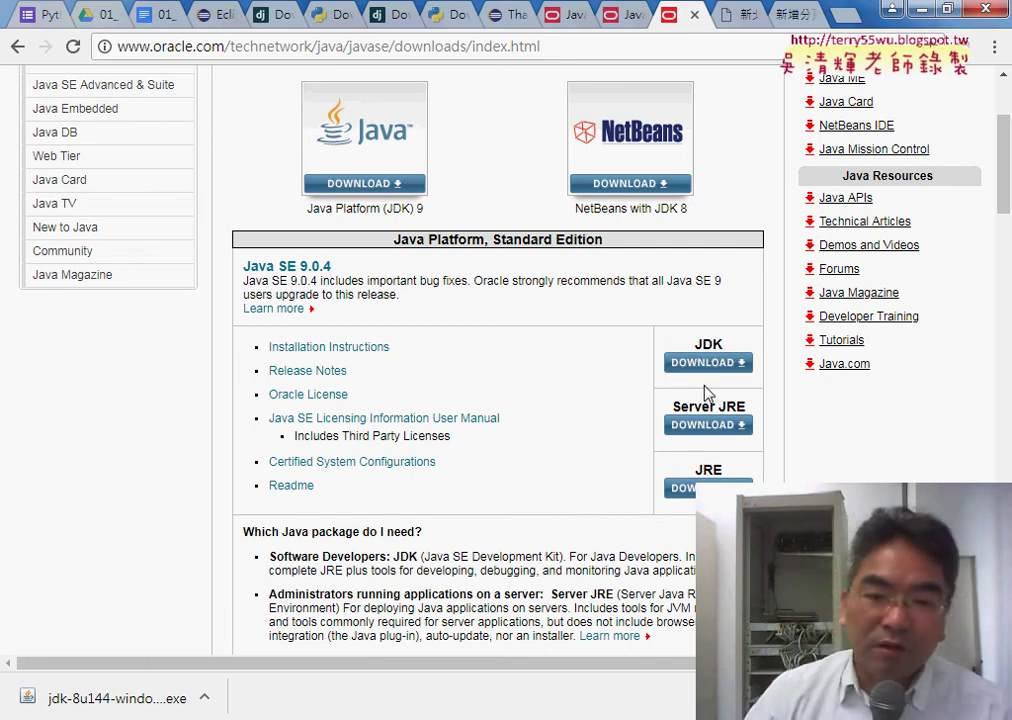
Step: Go to the JDK 9.0.4 downloads and accept the license for jdk-9.0.4_windows-x64_bin.exe
click(706, 364)
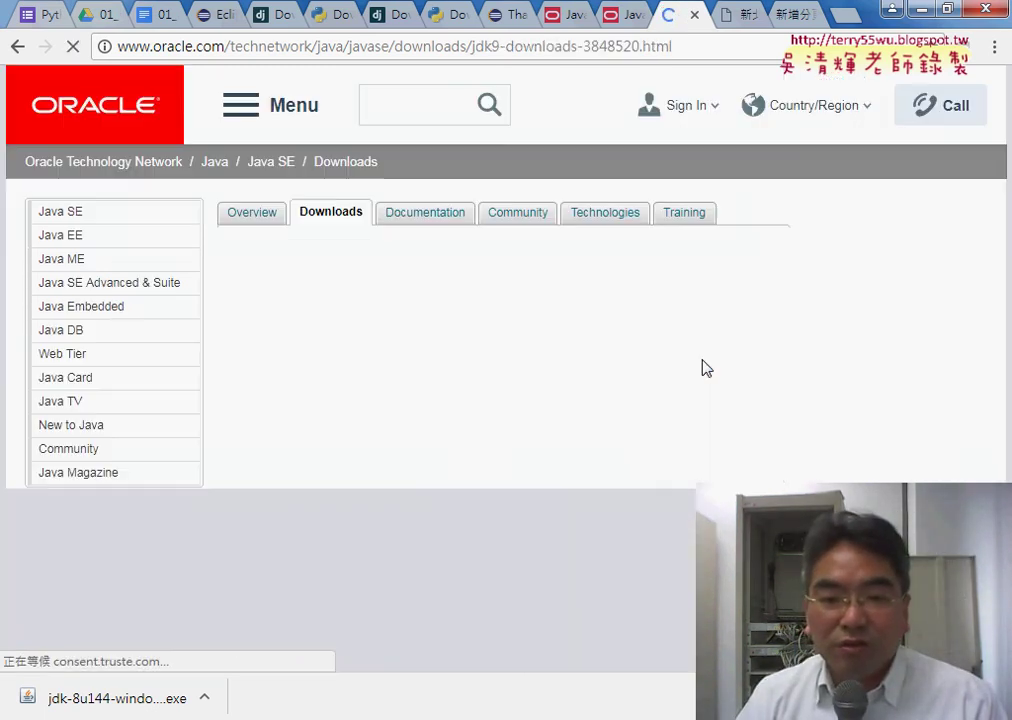
scroll(779, 372, down, 3)
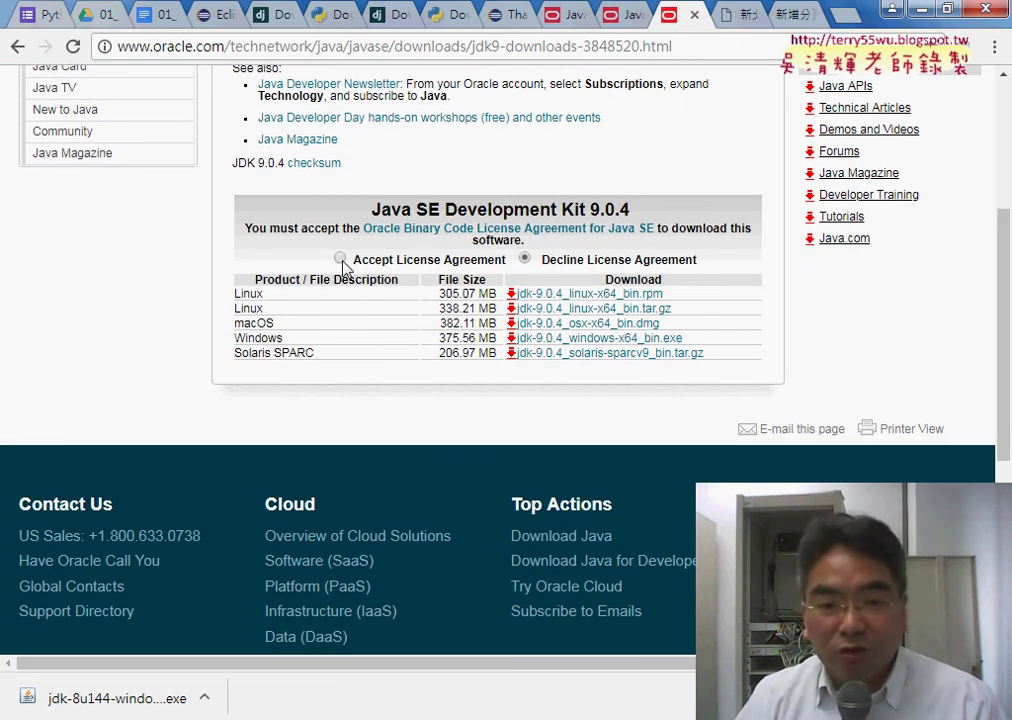
click(340, 259)
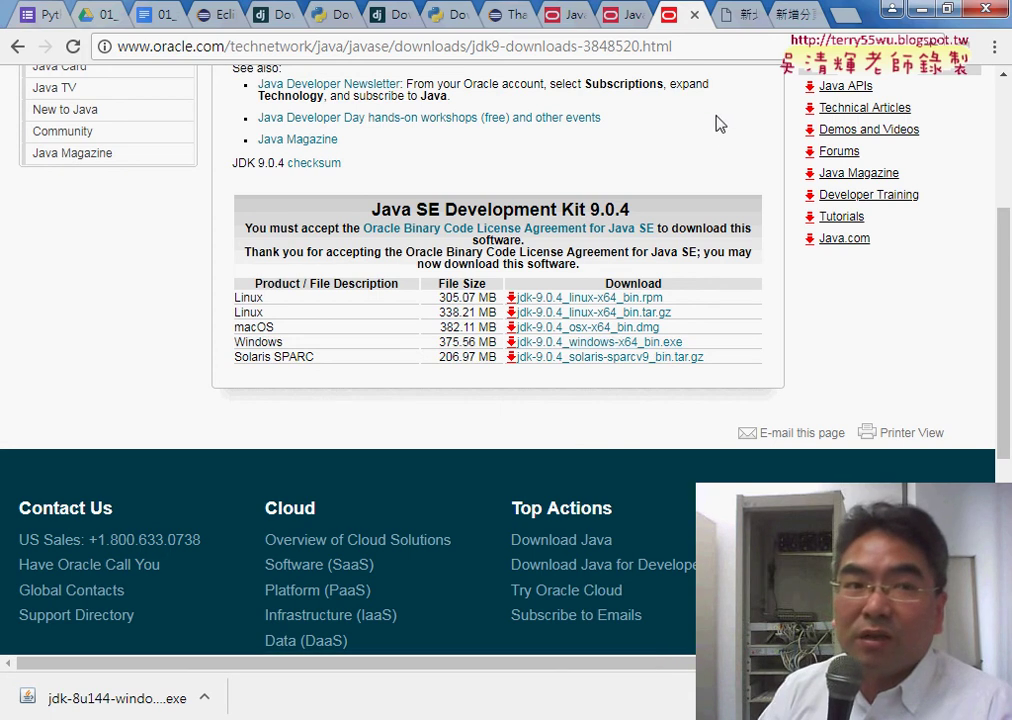
Step: In the Google Drive tab, go up to Python程式入門與Django架站 and open 01_安裝環境
click(96, 18)
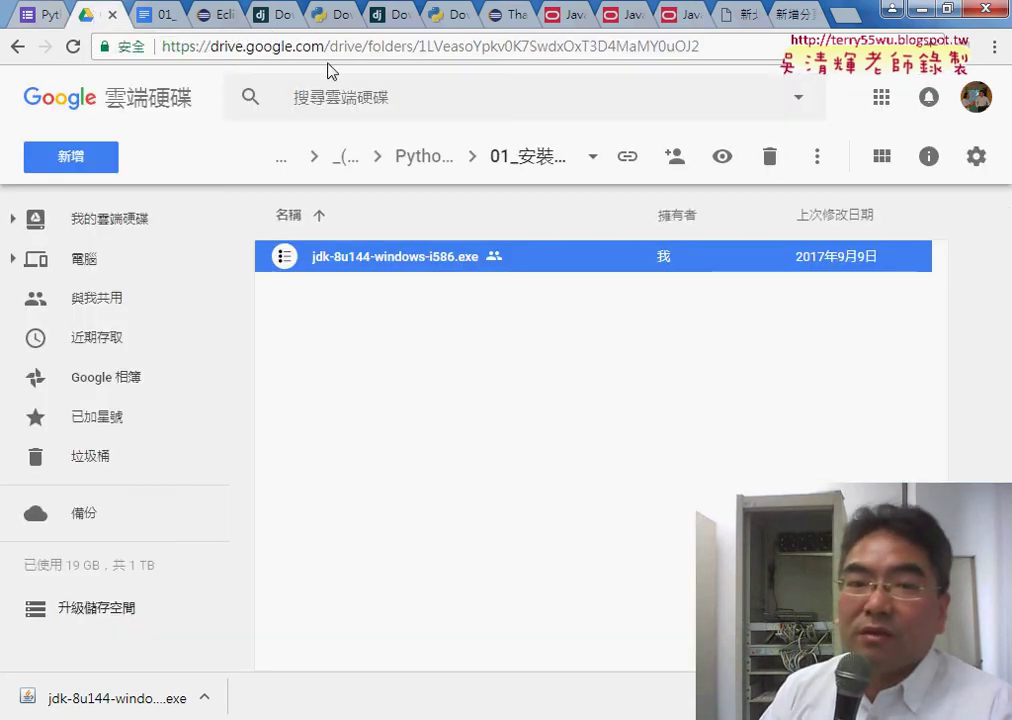
click(430, 158)
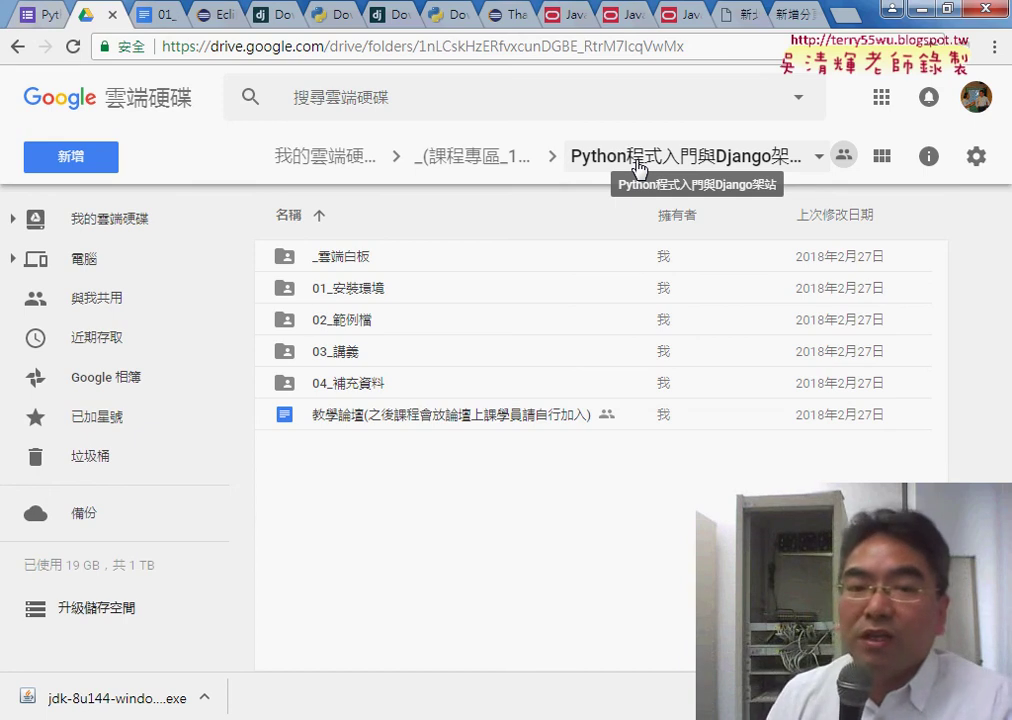
double_click(366, 290)
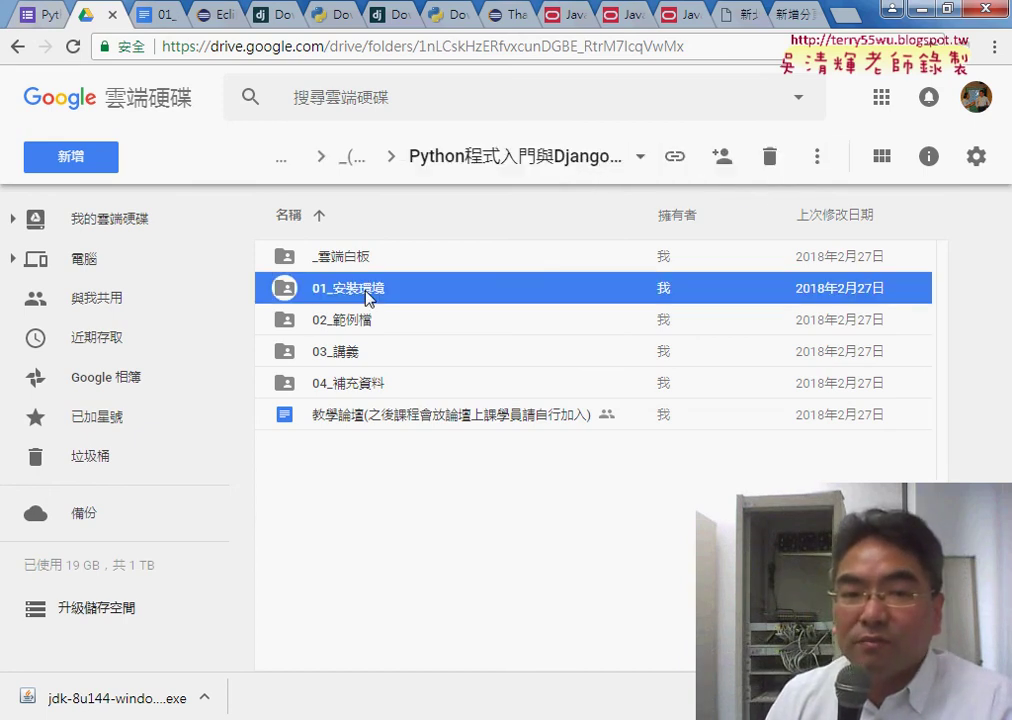
Step: Bring up actions for jdk-8u144-windows-i586.exe and its Chrome download options
click(388, 266)
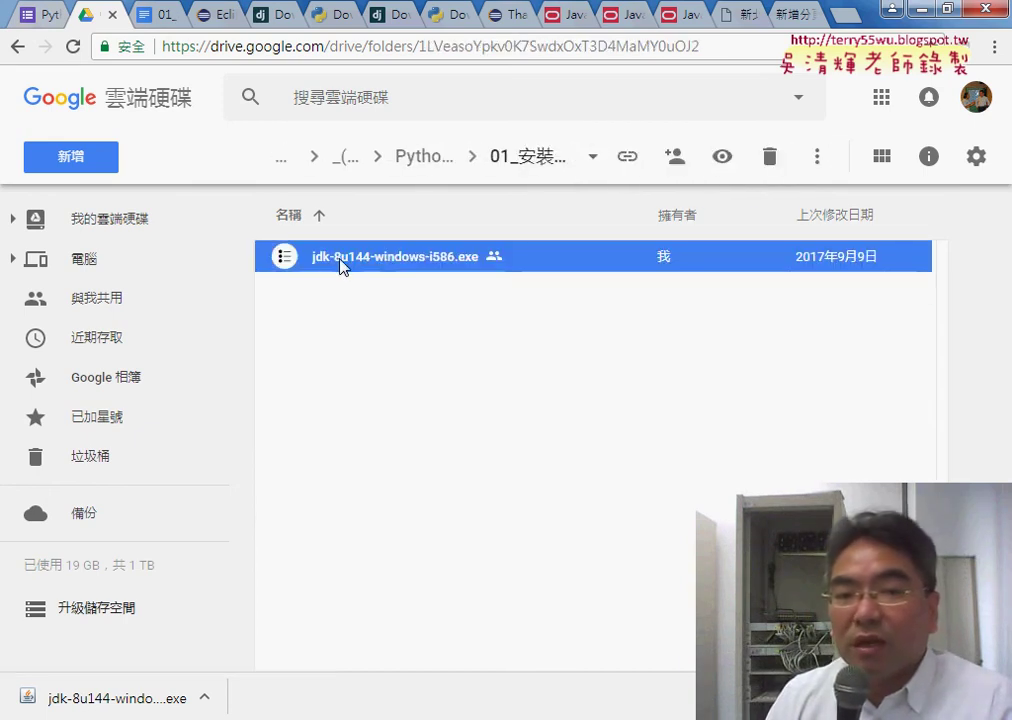
right_click(447, 268)
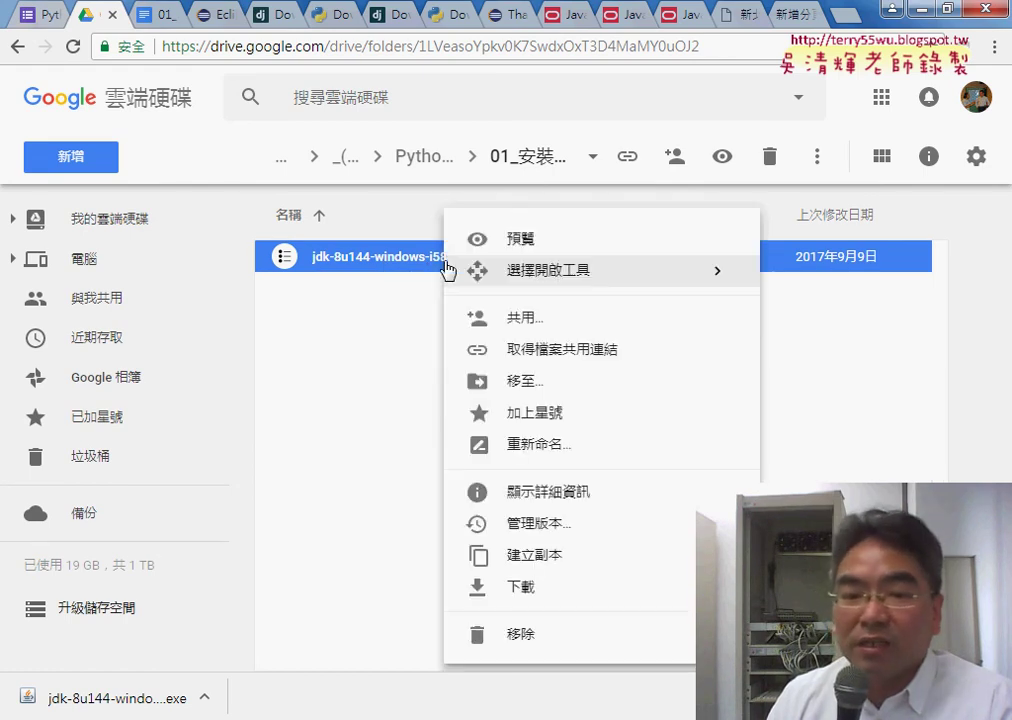
mouse_move(455, 275)
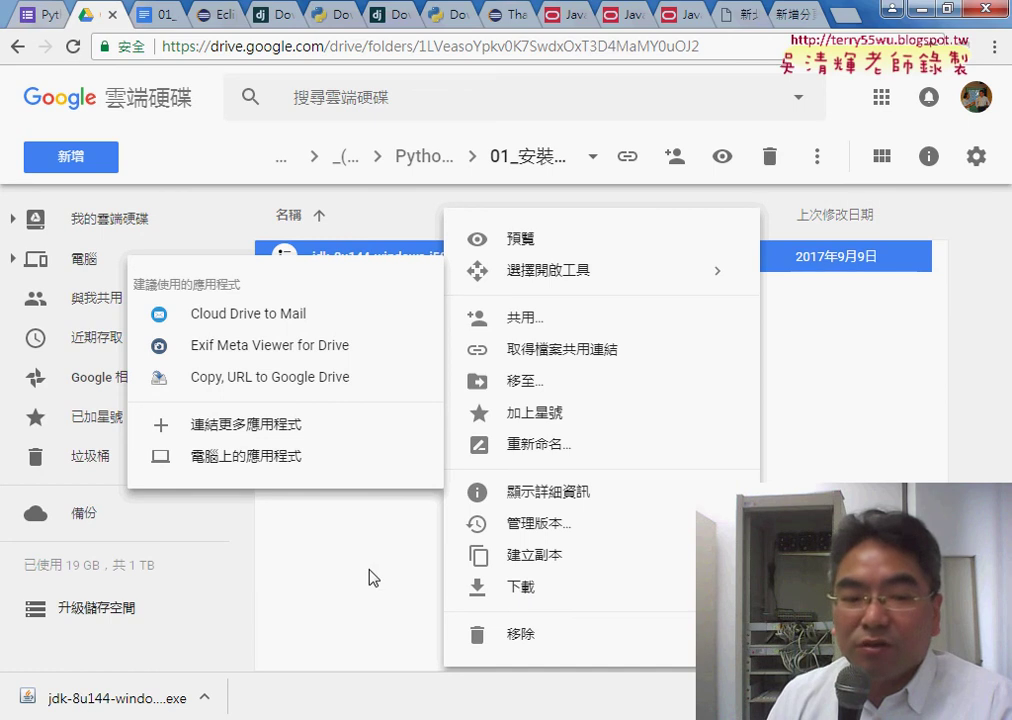
click(205, 698)
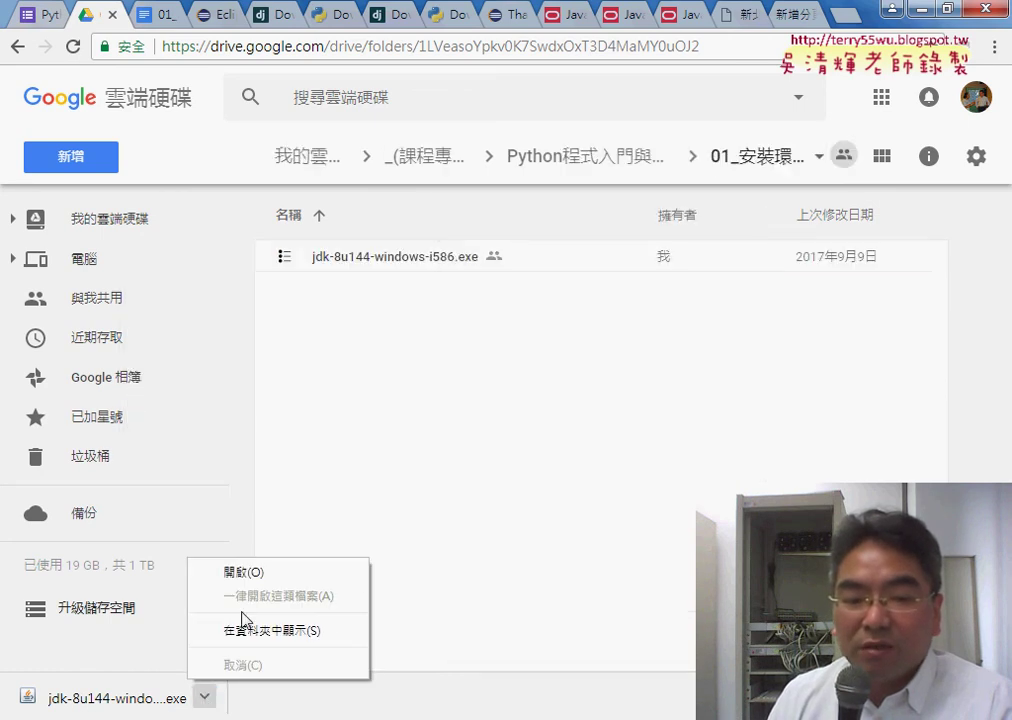
Step: Launch jdk-8u144-windows-i586.exe from the Downloads folder, allowing it past the security warning
click(276, 632)
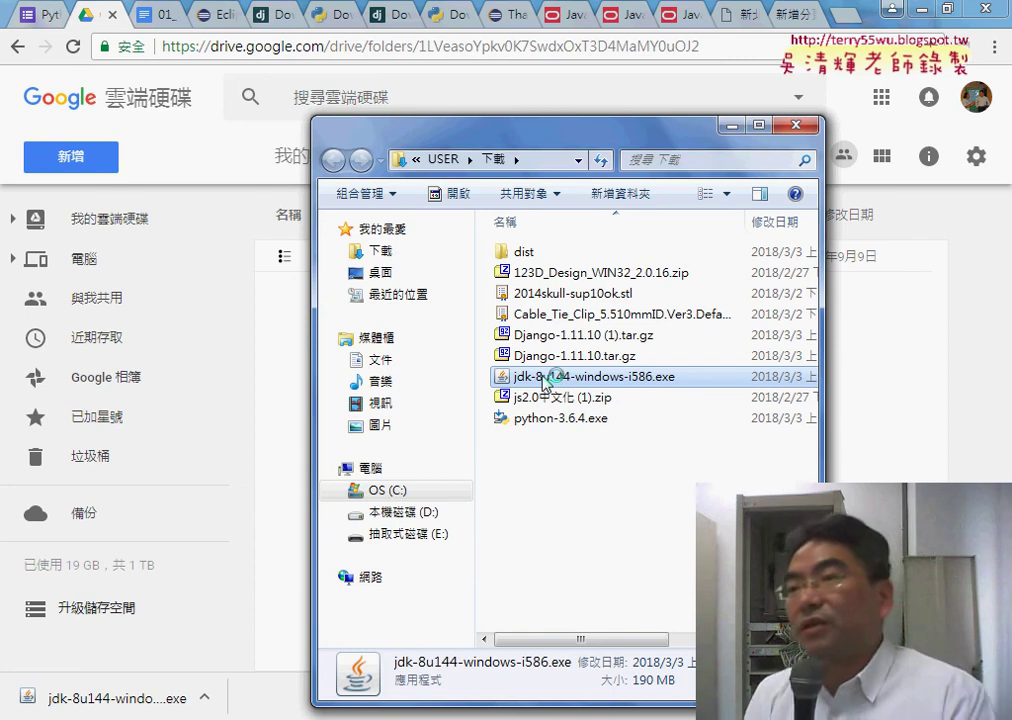
mouse_move(546, 384)
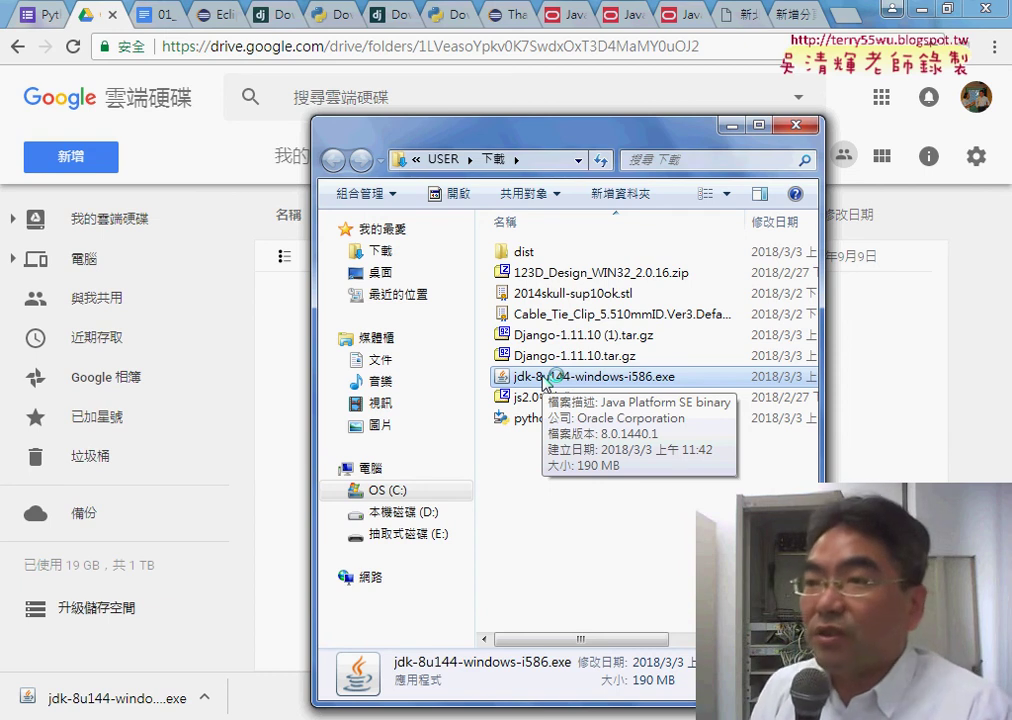
double_click(545, 378)
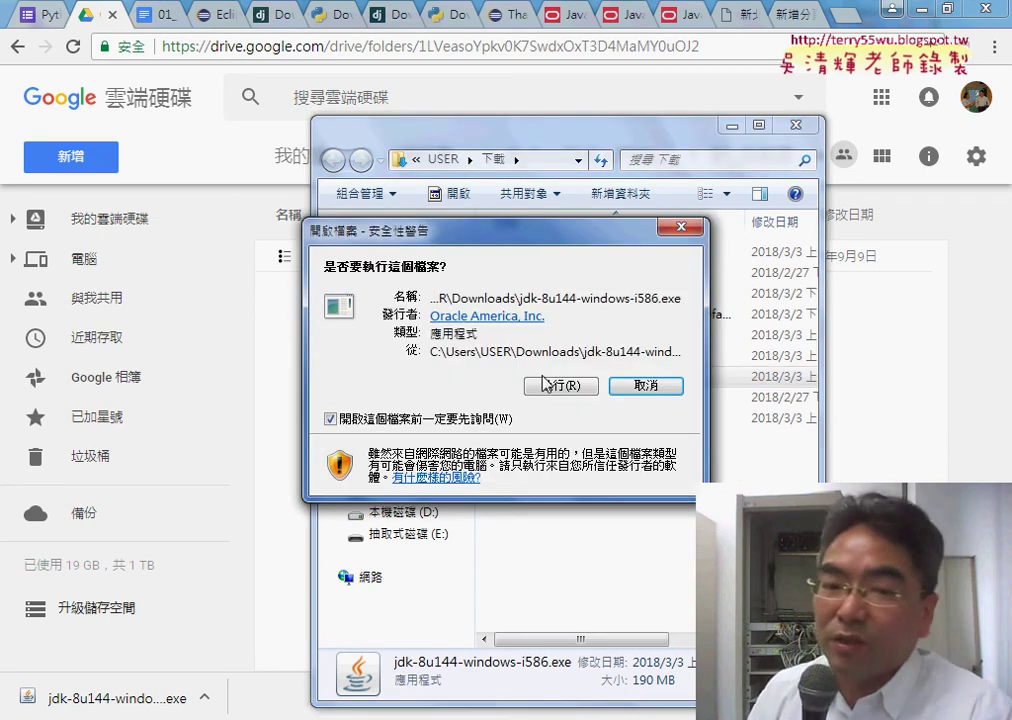
click(548, 384)
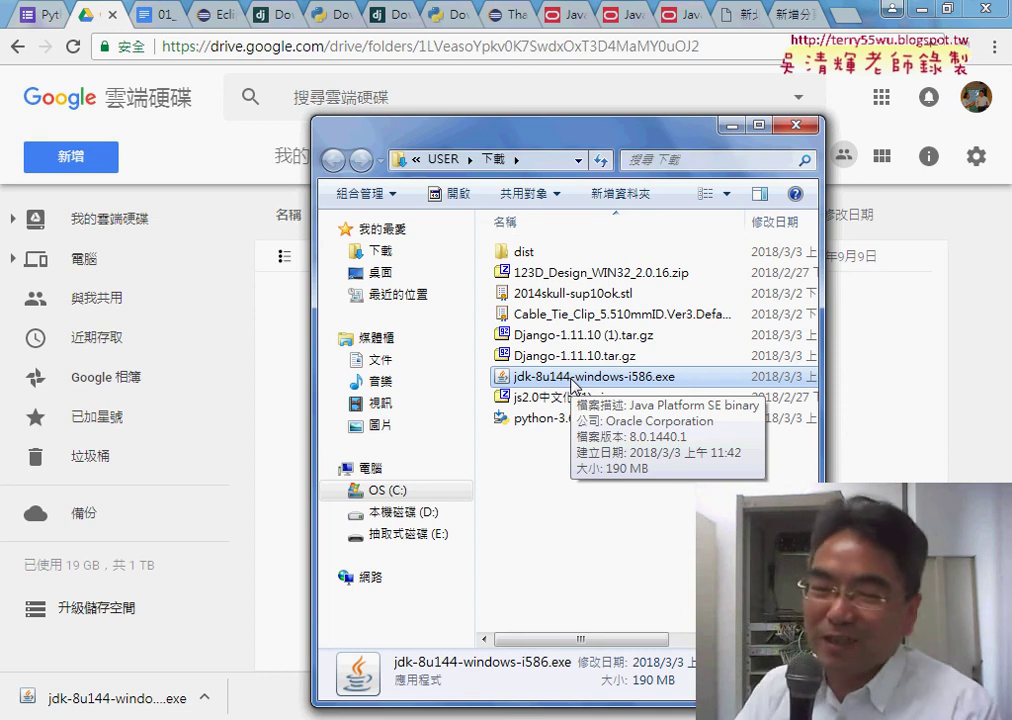
double_click(575, 384)
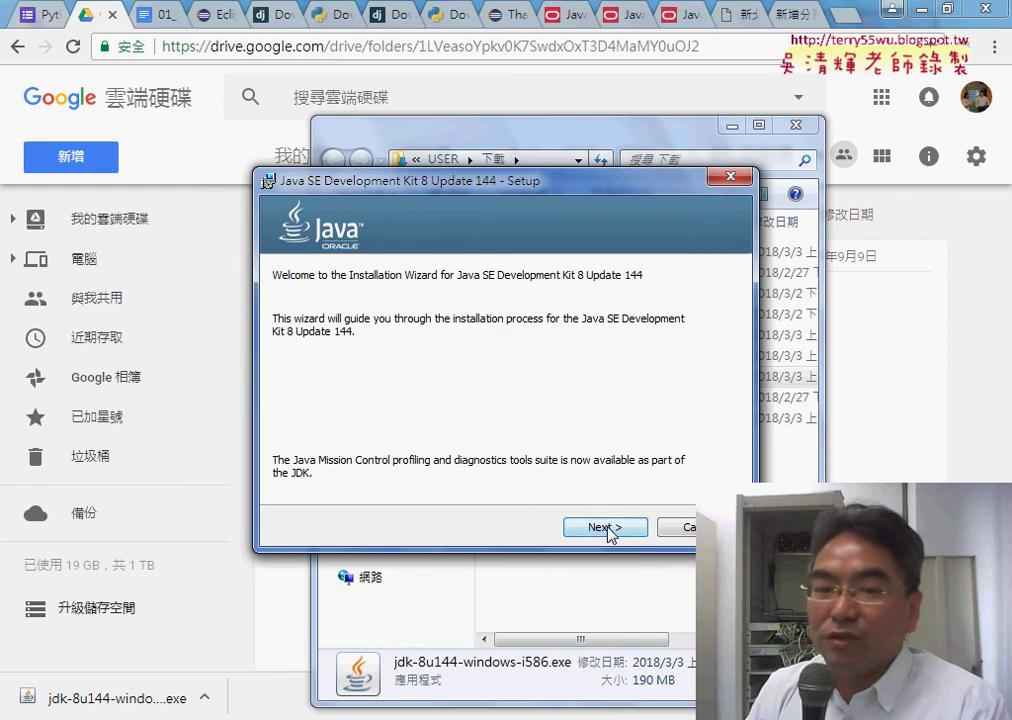
Step: Accept the JDK 8 Update 144 default features and dismiss the incompatible JVM warning
click(607, 530)
click(607, 528)
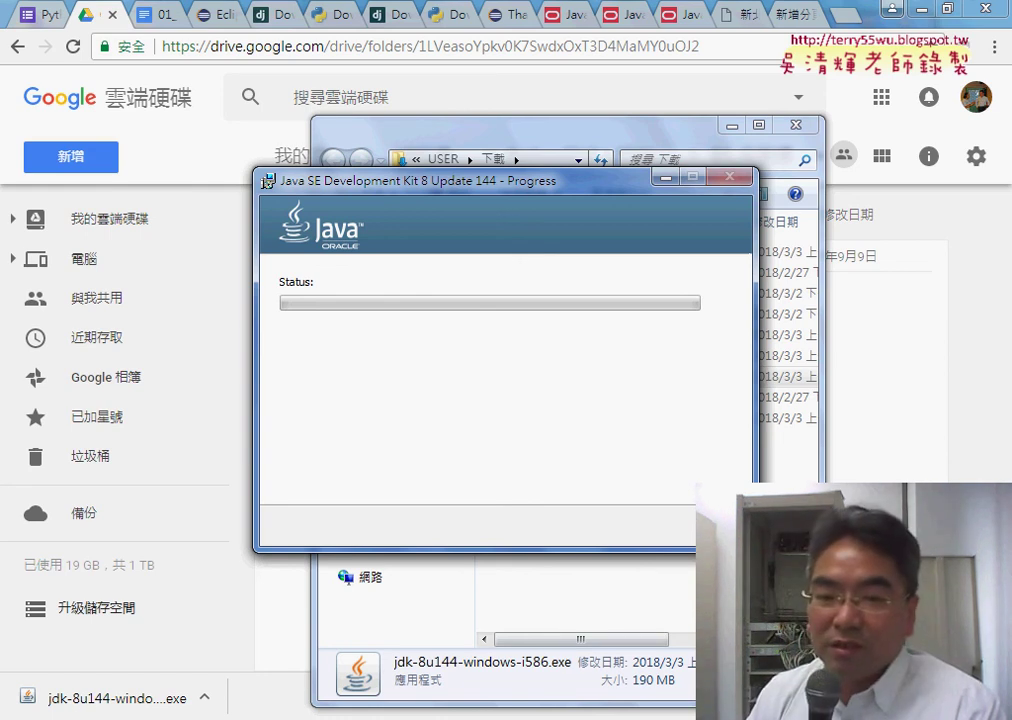
click(676, 440)
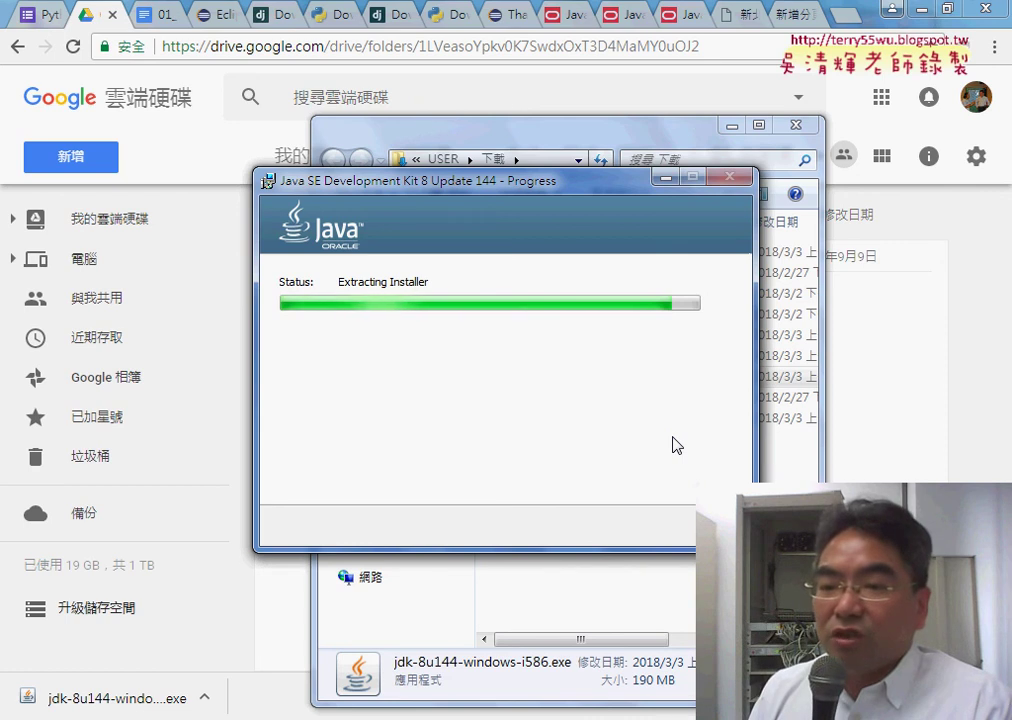
Step: Bring the Google Drive page listing jdk-8u144-windows-i586.exe back to the front
click(988, 466)
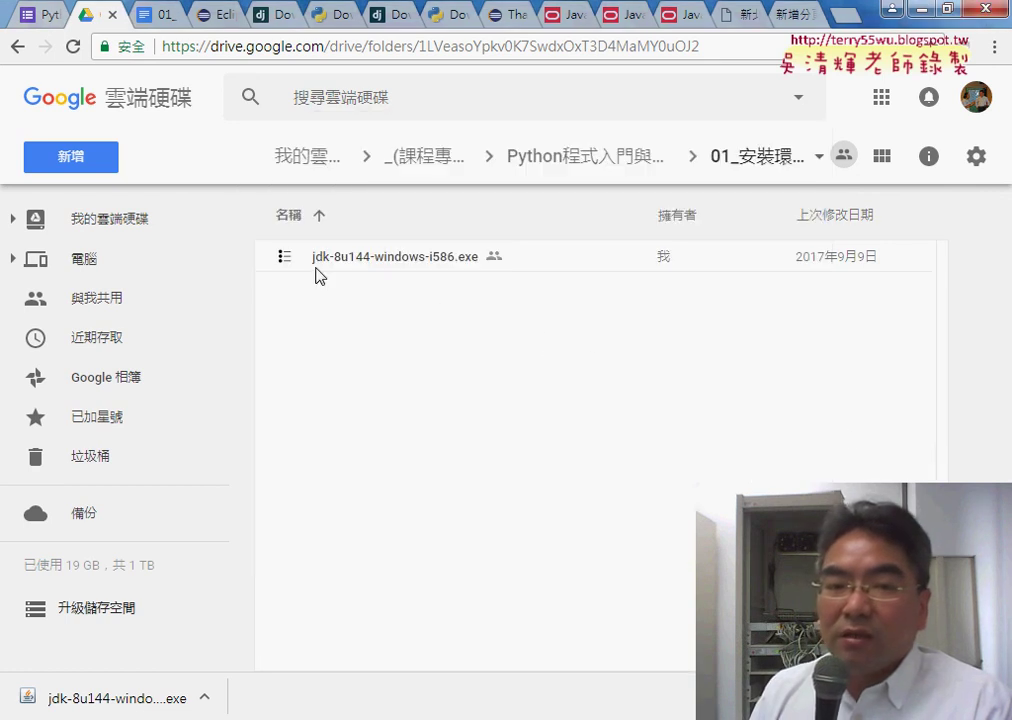